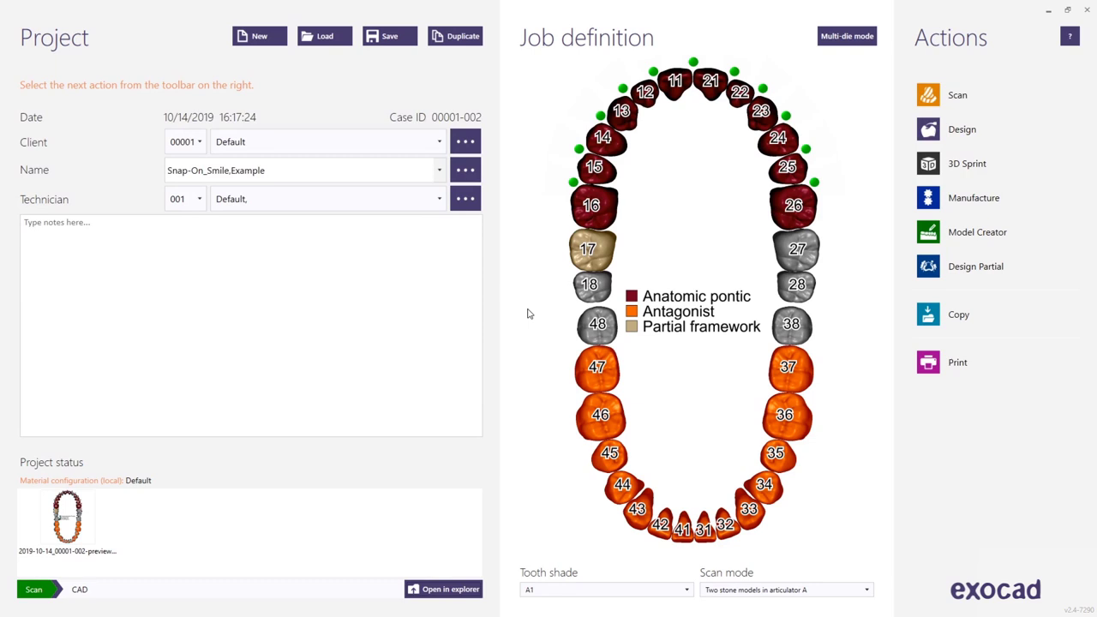
Check the job definitions of teeth 16, 26 and 17 and open the snap-on smile case for design
mouse_move(591, 211)
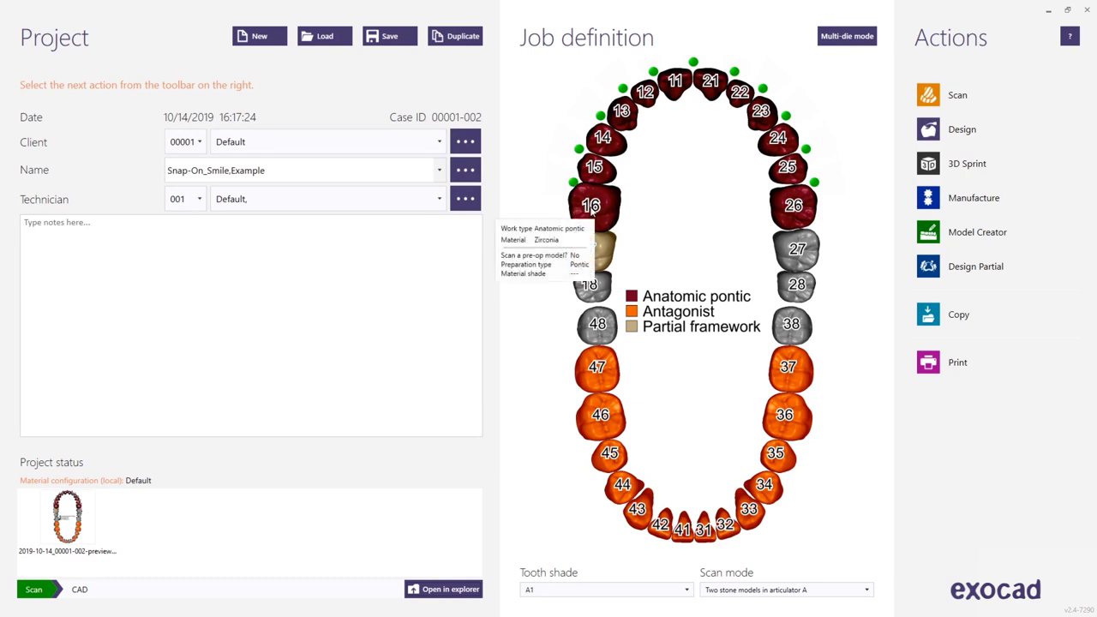
mouse_move(794, 205)
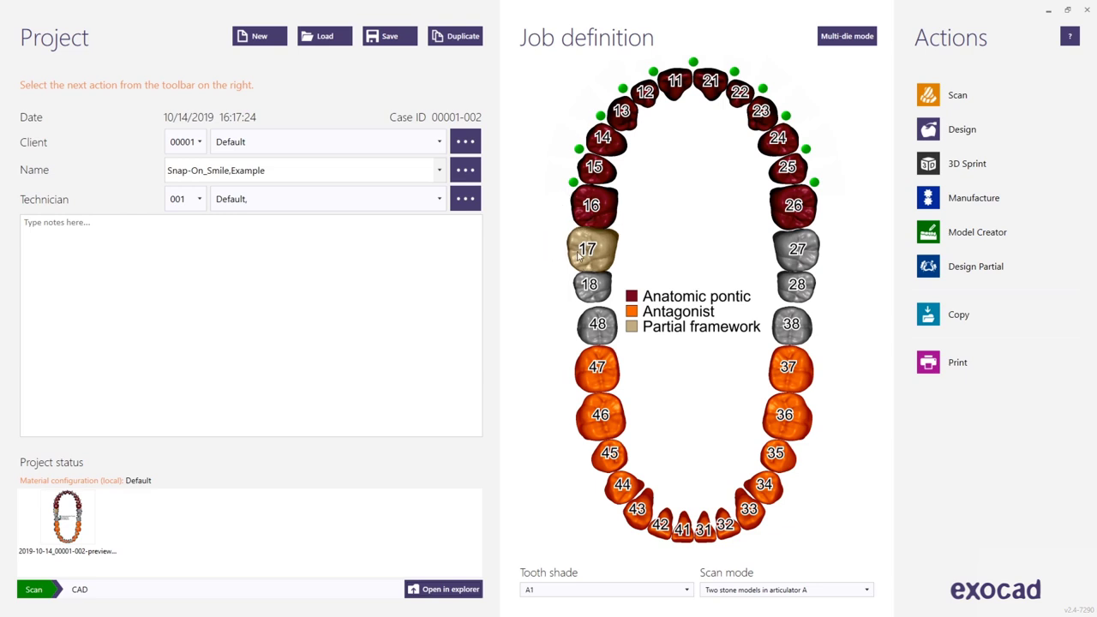
mouse_move(598, 262)
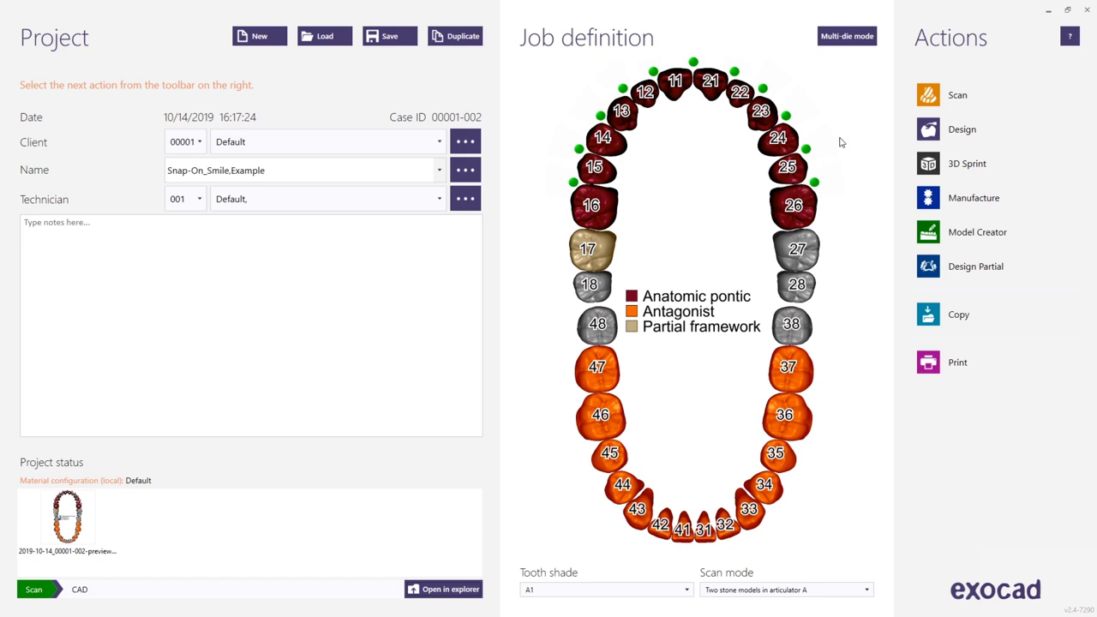
left_click(948, 133)
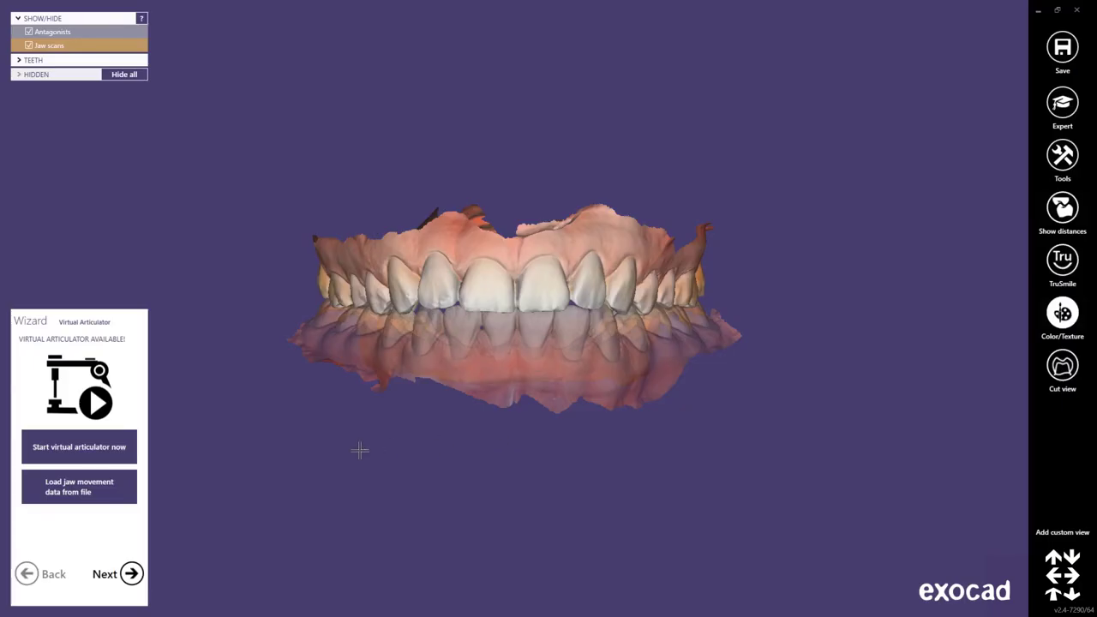
Set the virtual articulator's opening of bite to 2.5 mm, run the articulator movement simulation and accept it
left_click(102, 454)
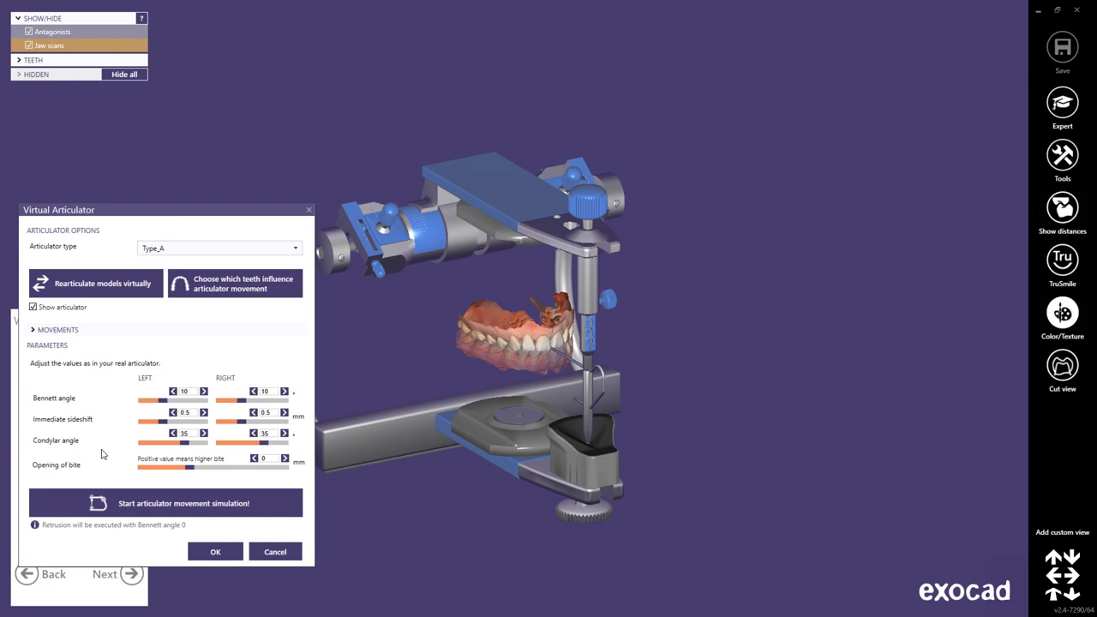
left_click(268, 459)
left_click(271, 468)
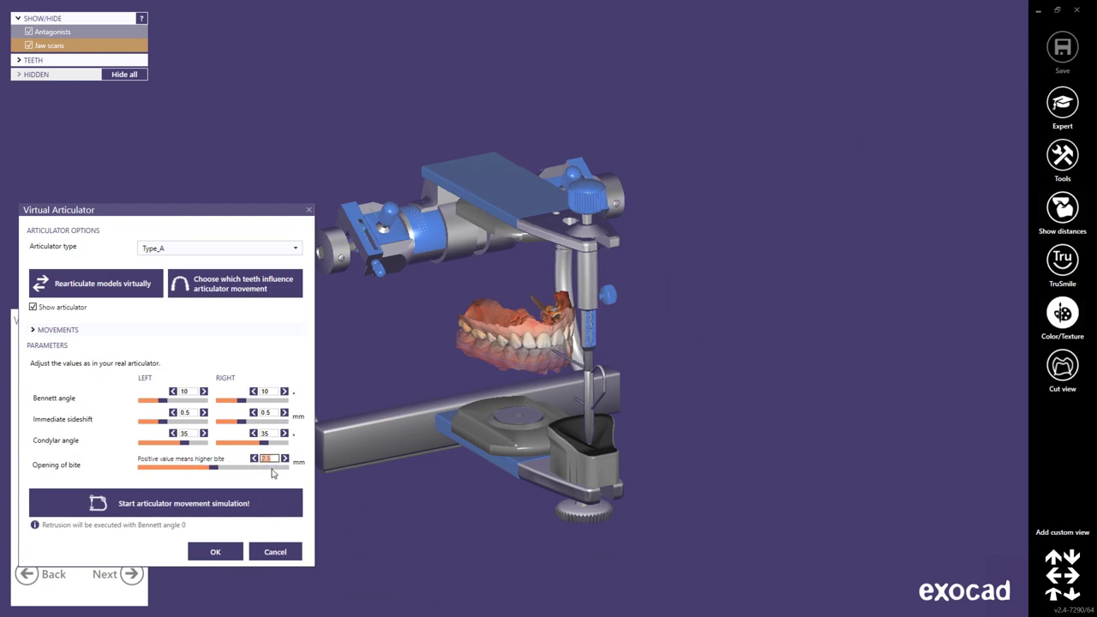
left_click(203, 503)
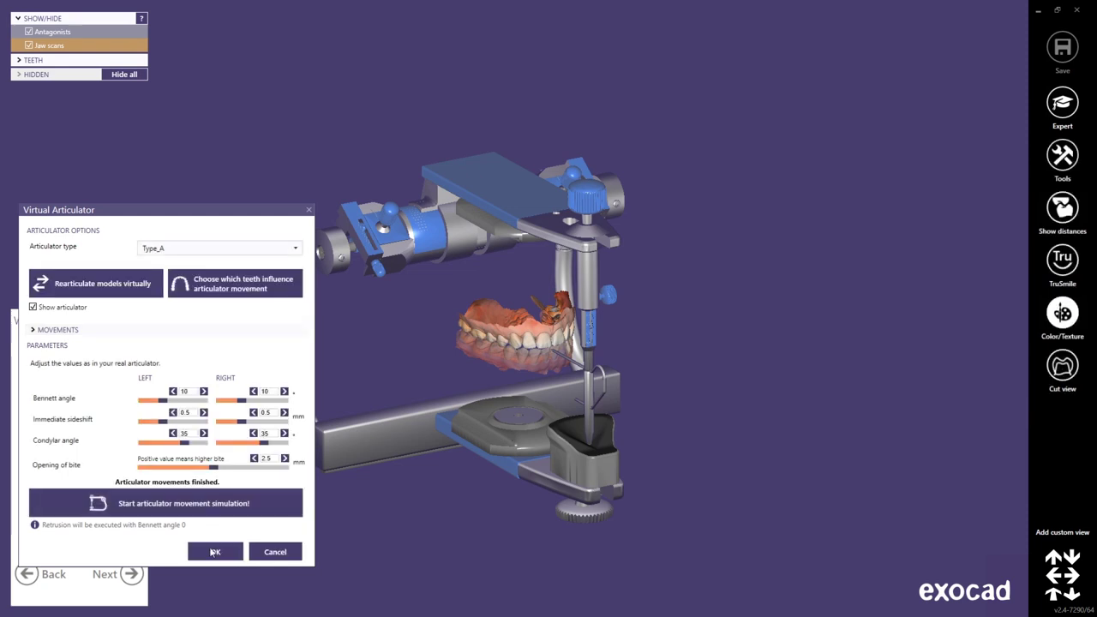
left_click(213, 552)
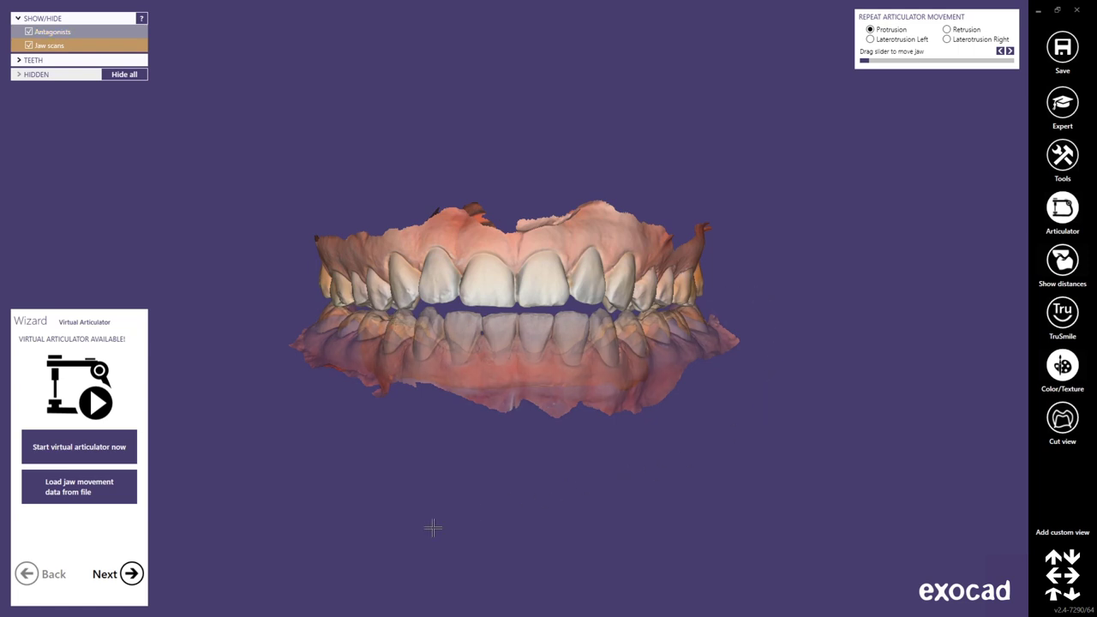
Skip the Smile Creator stage and choose the hd tooth library for teeth 17-26
left_click(130, 574)
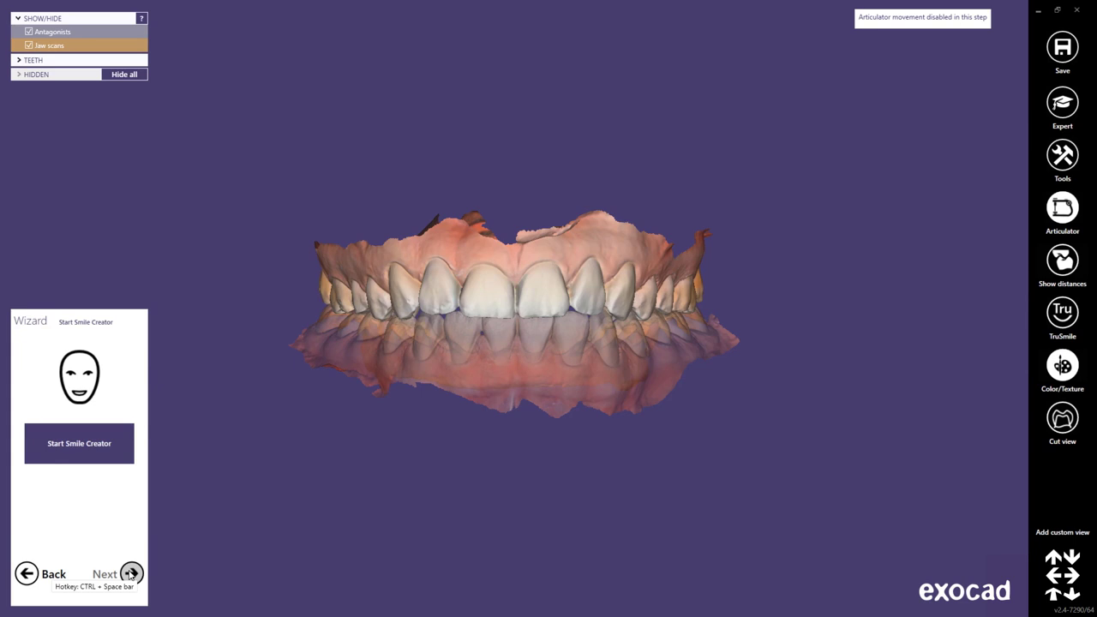
left_click(130, 574)
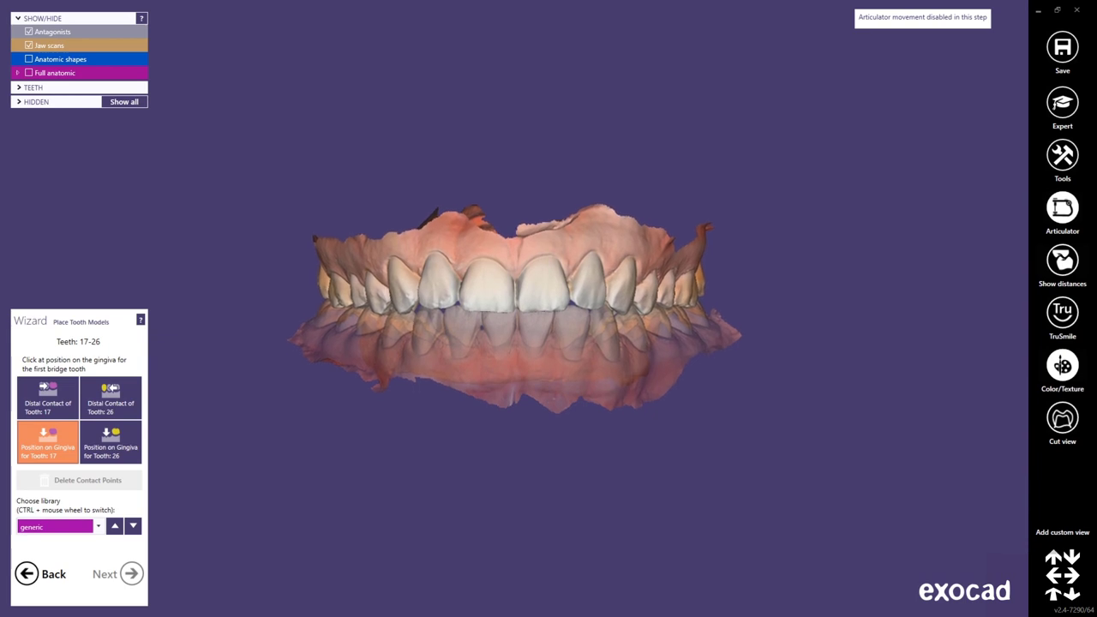
left_click(538, 441)
left_click(100, 530)
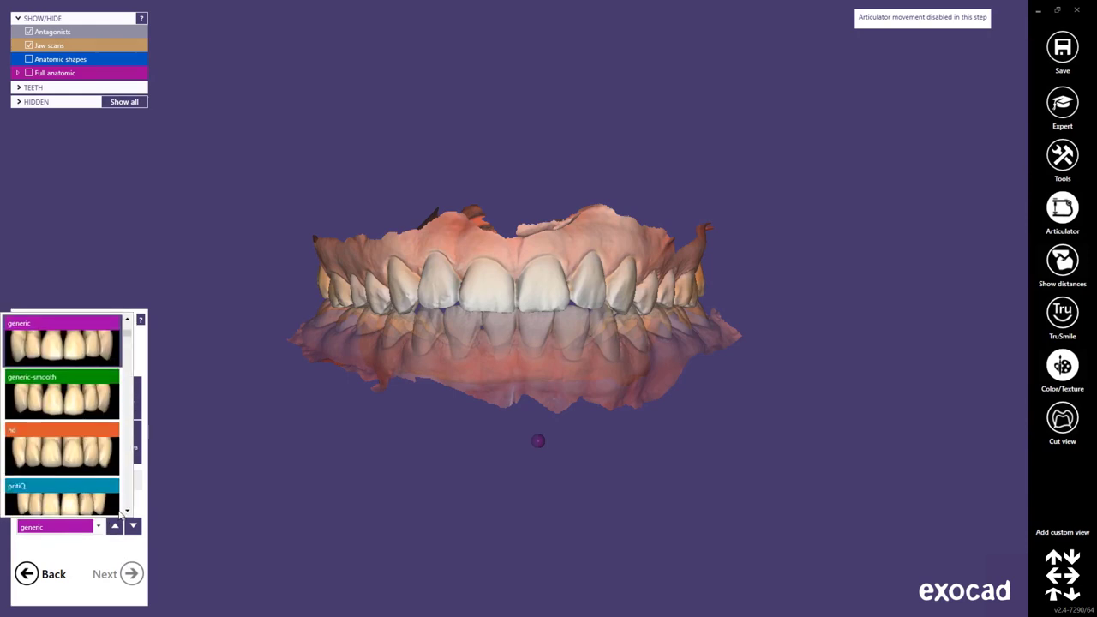
scroll(107, 488, "down", 1)
left_click(55, 399)
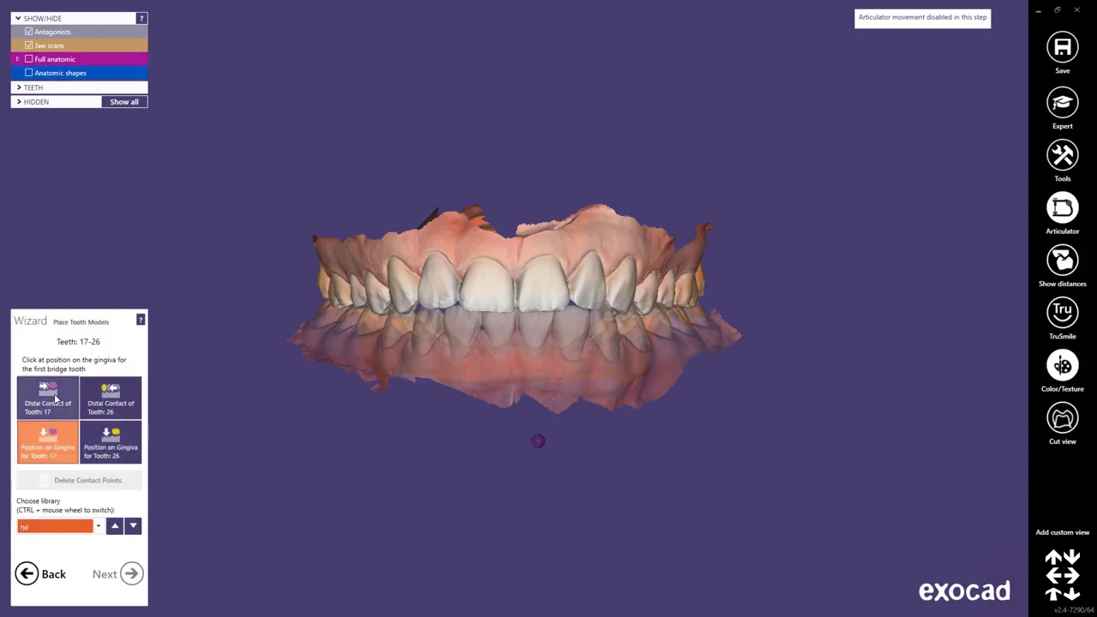
Place the tooth models on the upper scan by setting tooth 17's gingiva position and tooth 26's distal contact, with the antagonist hidden
right_click_drag(537, 440, 490, 501)
key("a")
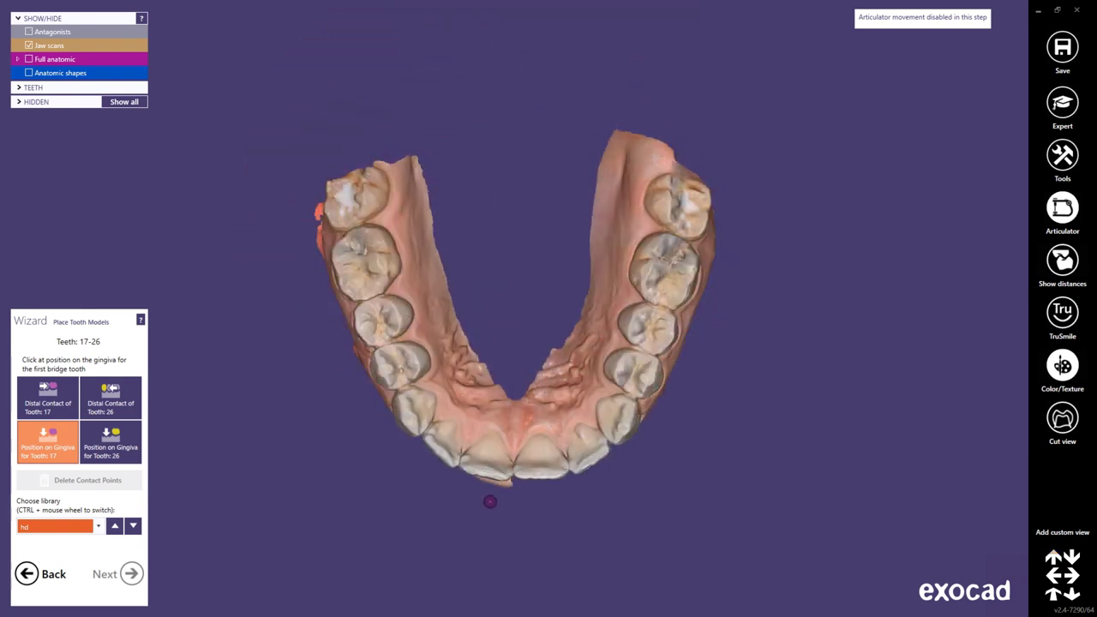
left_click(679, 205)
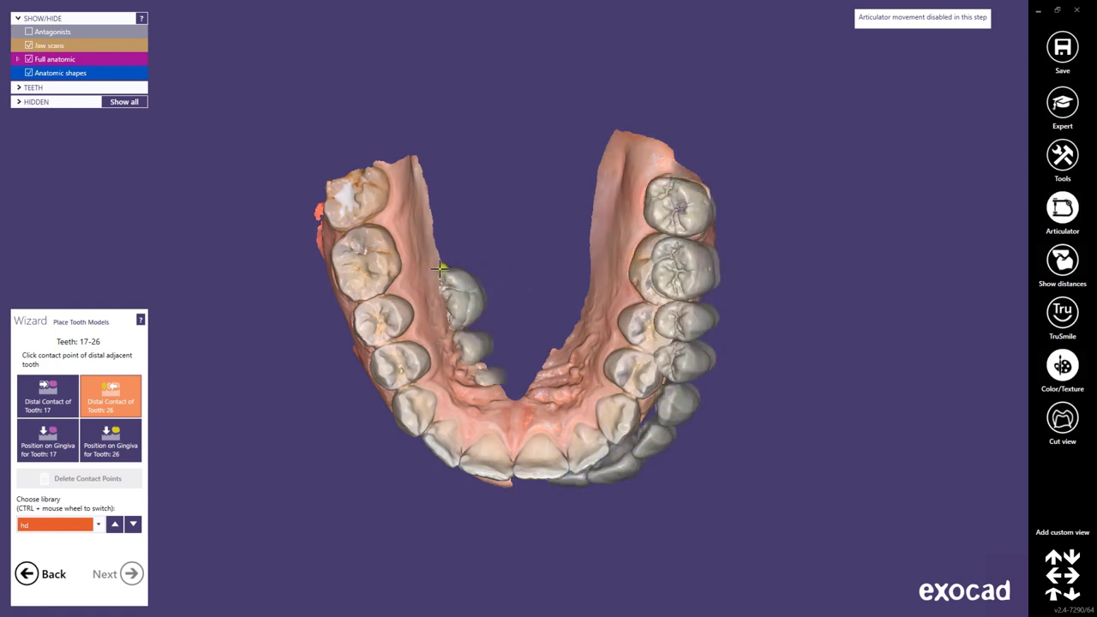
left_click(363, 221)
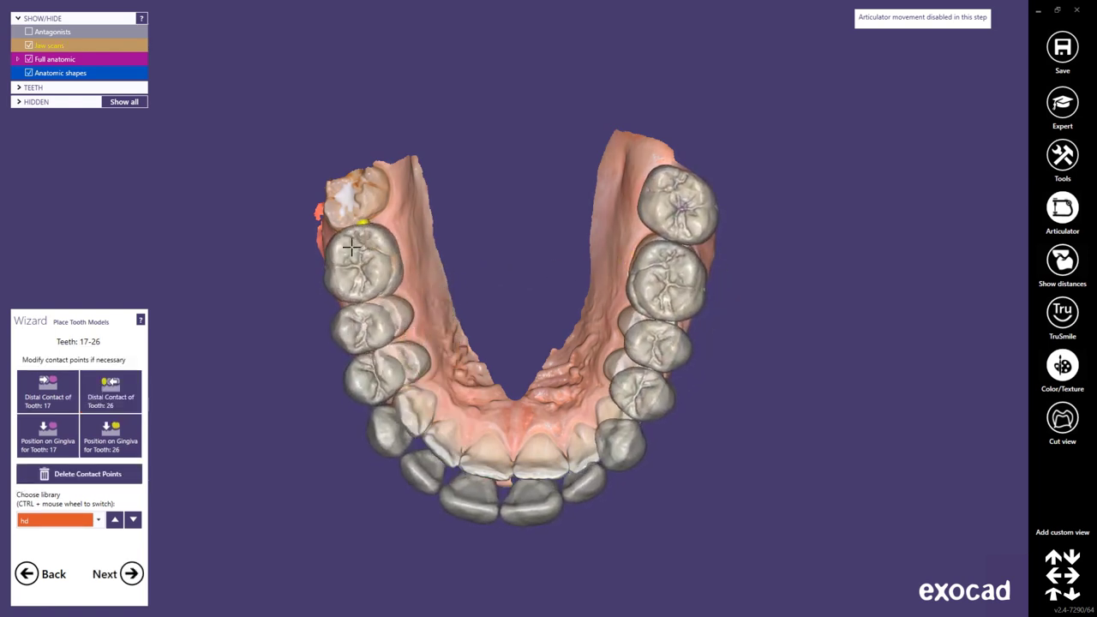
left_click(131, 574)
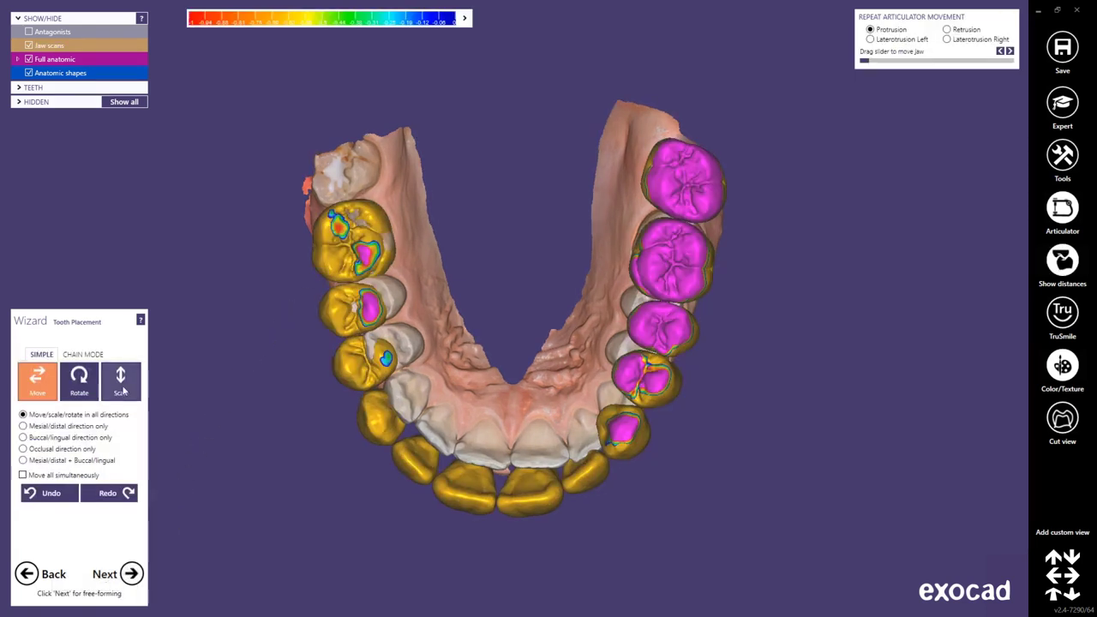
In chain mode, adjust the height of both posterior ends of the tooth chain to match the scanned molars
left_click(92, 352)
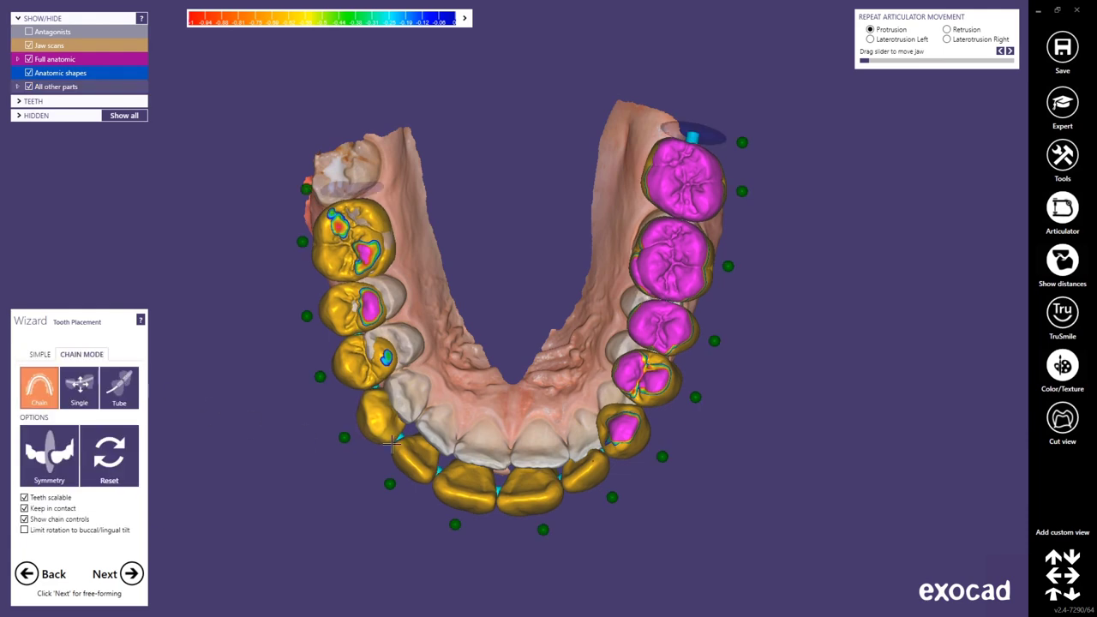
right_click_drag(591, 461, 648, 463)
right_click_drag(380, 352, 390, 326)
left_click_drag(391, 327, 392, 325)
key("a")
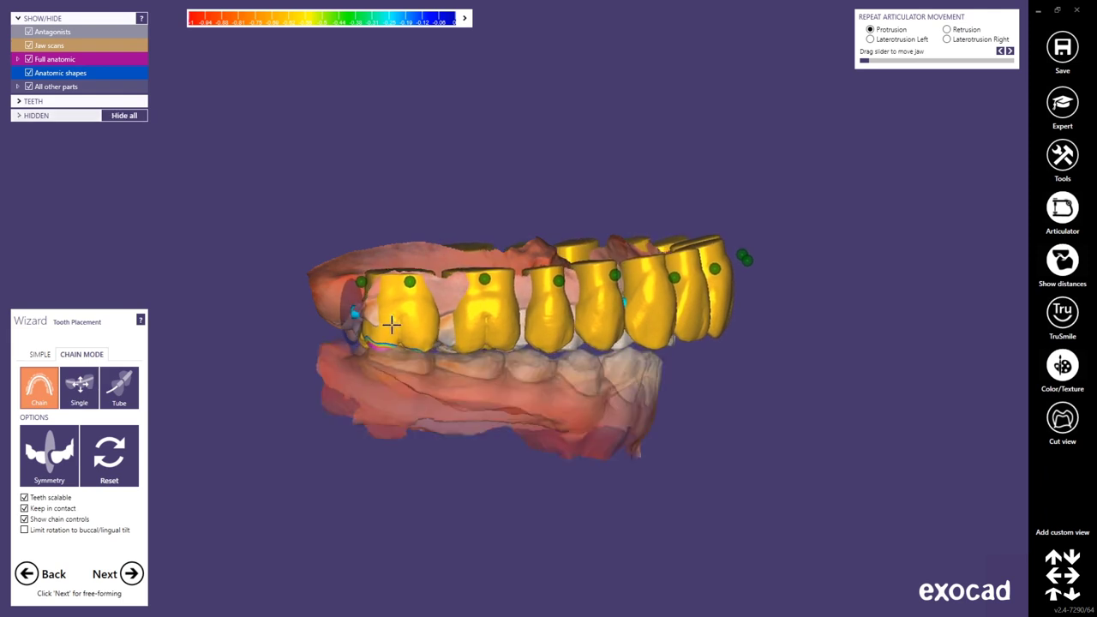
right_click_drag(857, 337, 855, 338)
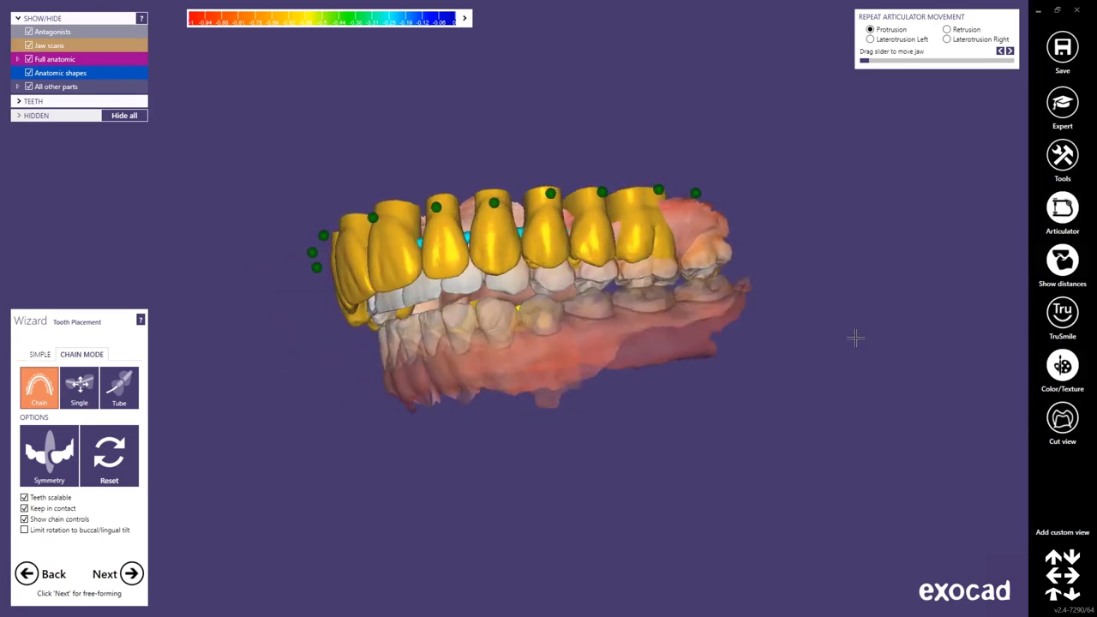
left_click_drag(573, 283, 576, 305)
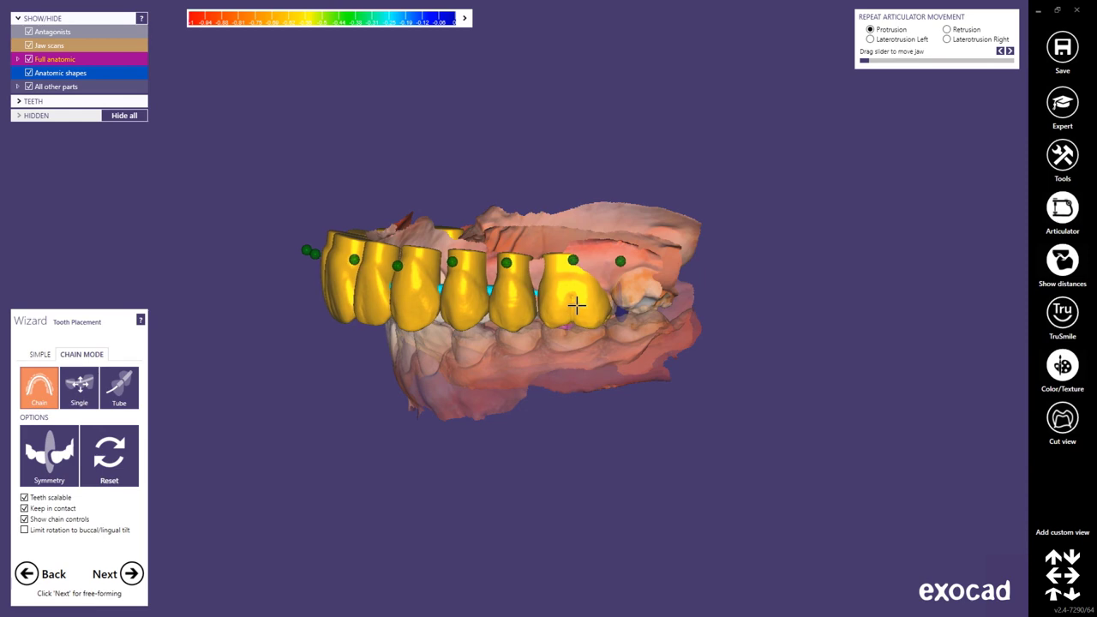
Align the anterior part of the tooth chain with the scanned arch from the occlusal side, locking the chain at canines 13 and 23
mouse_move(471, 244)
right_mouse_down()
mouse_move(500, 199)
mouse_move(473, 239)
right_mouse_up()
key("a")
right_click_drag(578, 173, 467, 241)
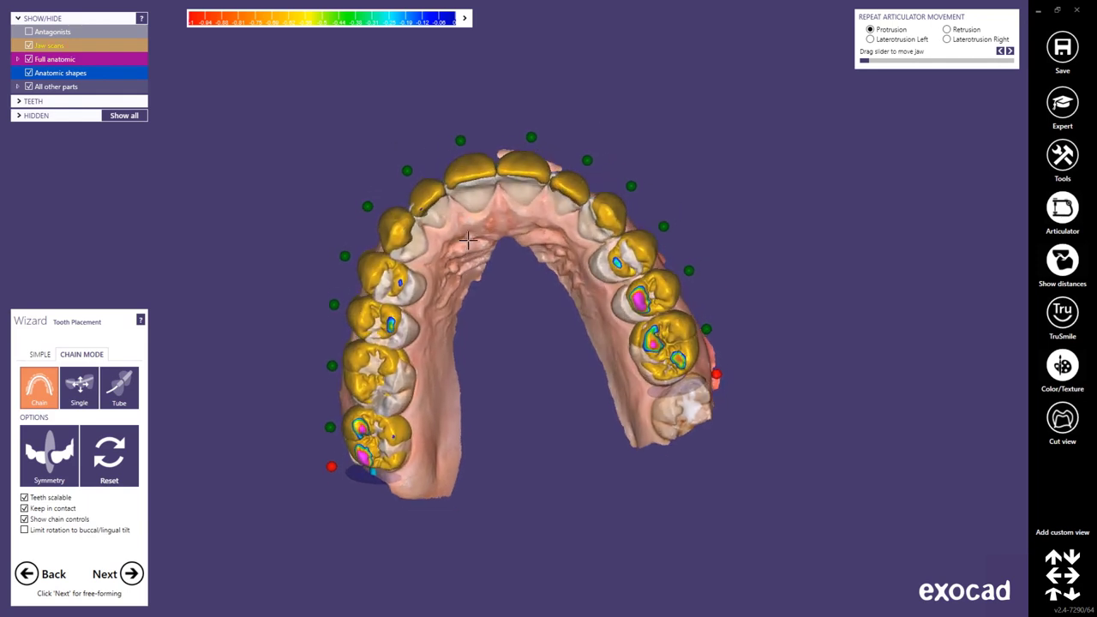
left_click_drag(395, 232, 401, 245)
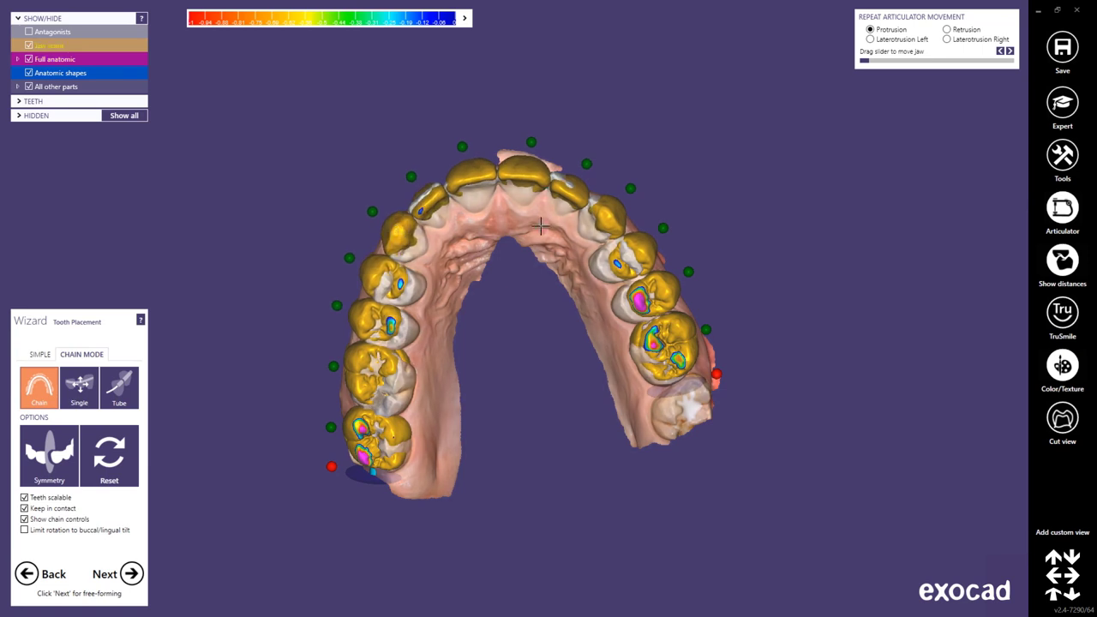
left_click_drag(529, 175, 526, 170)
left_click(631, 185)
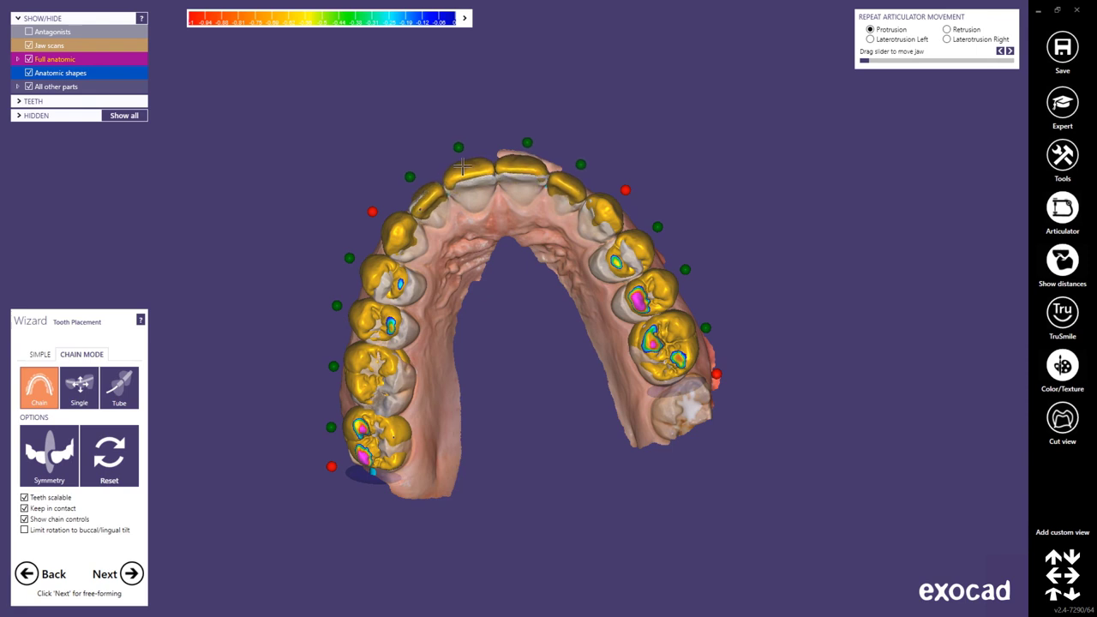
left_click_drag(460, 169, 452, 178)
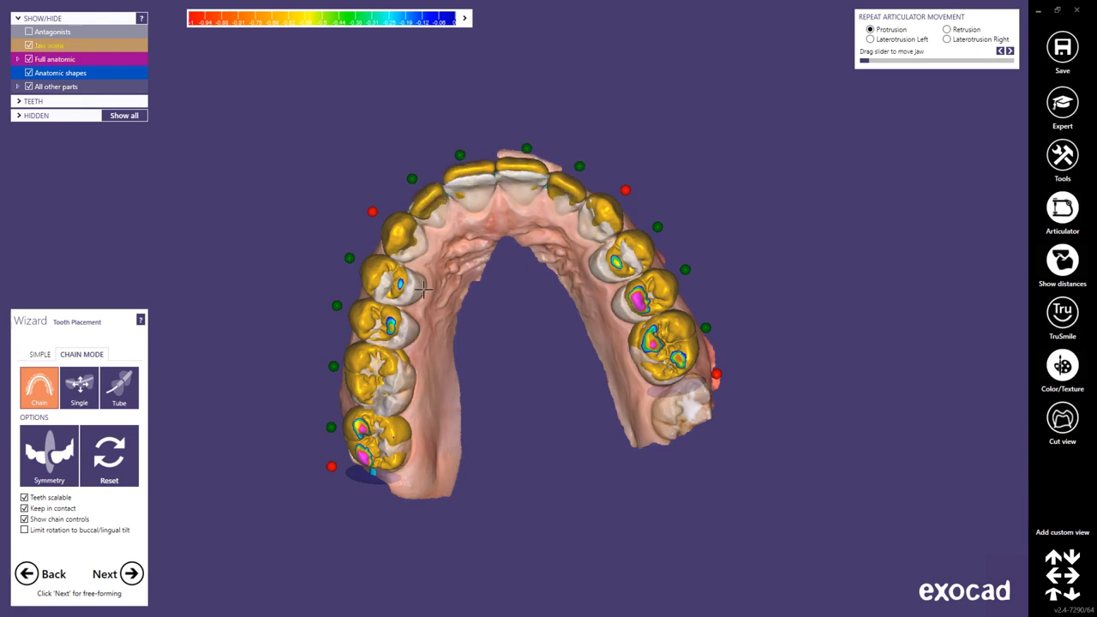
Shift the premolar segments on both sides slightly inward onto the scanned teeth and proceed to free-forming
left_click_drag(393, 323, 401, 328)
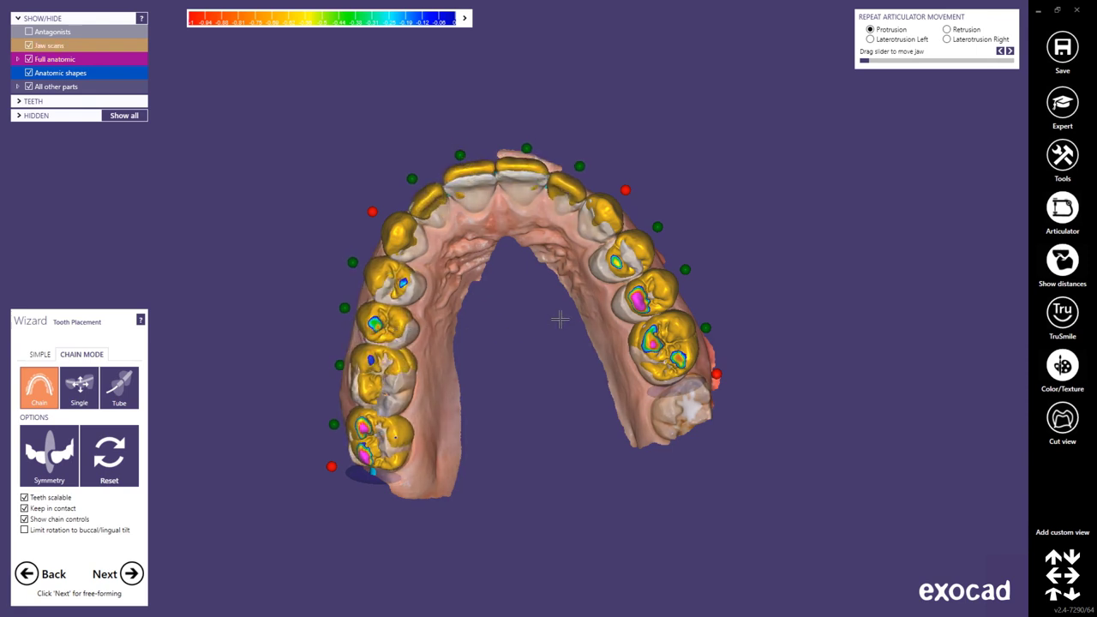
left_click_drag(632, 255, 628, 257)
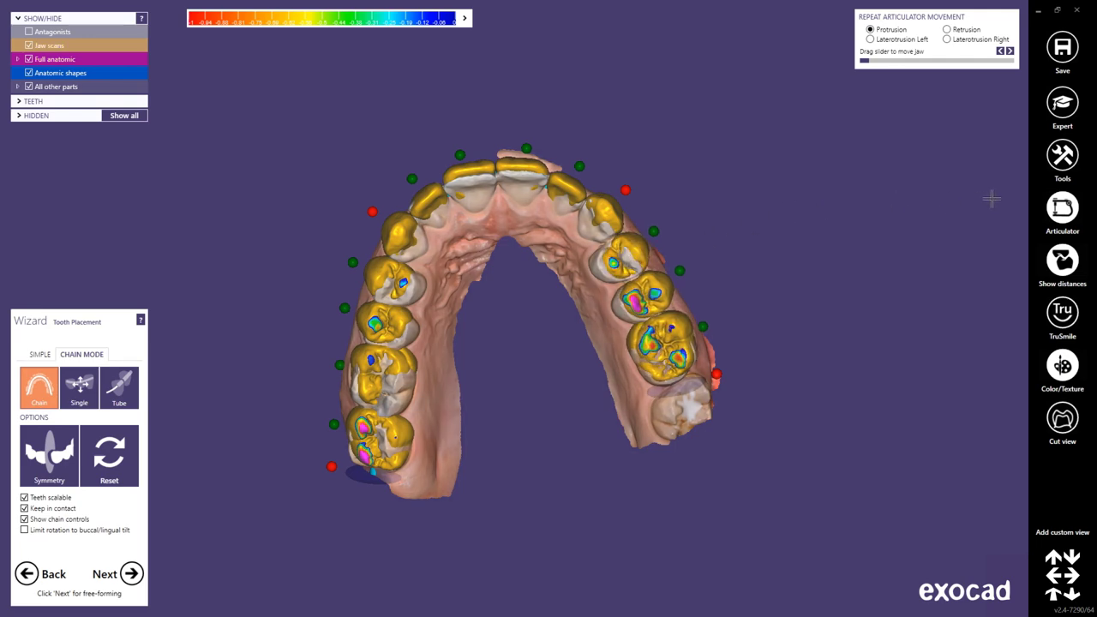
right_click_drag(996, 199, 998, 203)
right_click_drag(782, 141, 728, 132)
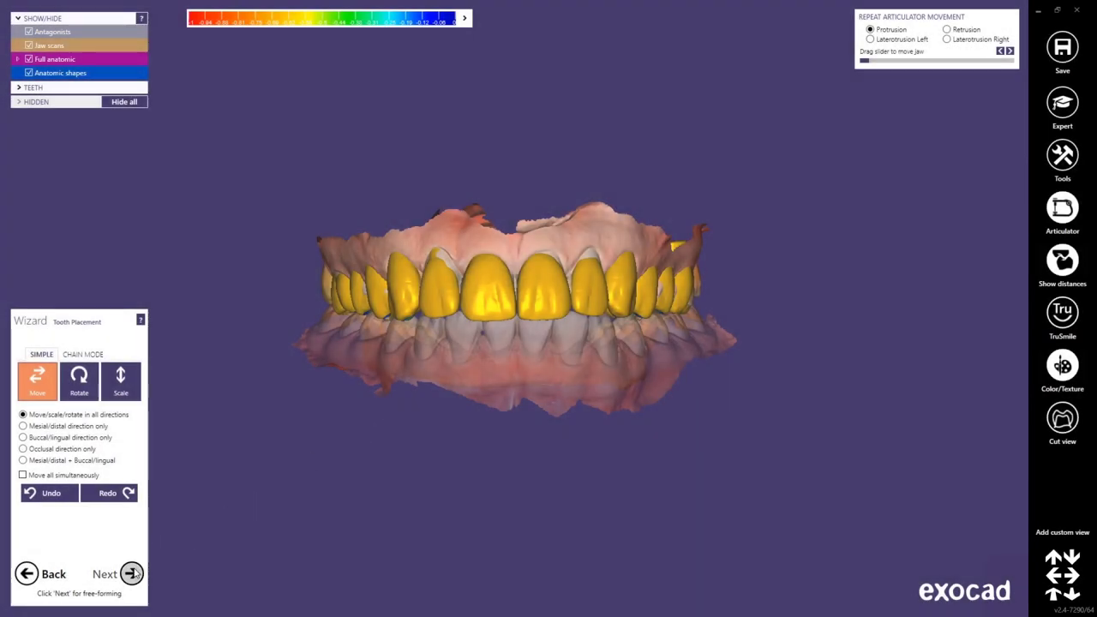
left_click(132, 574)
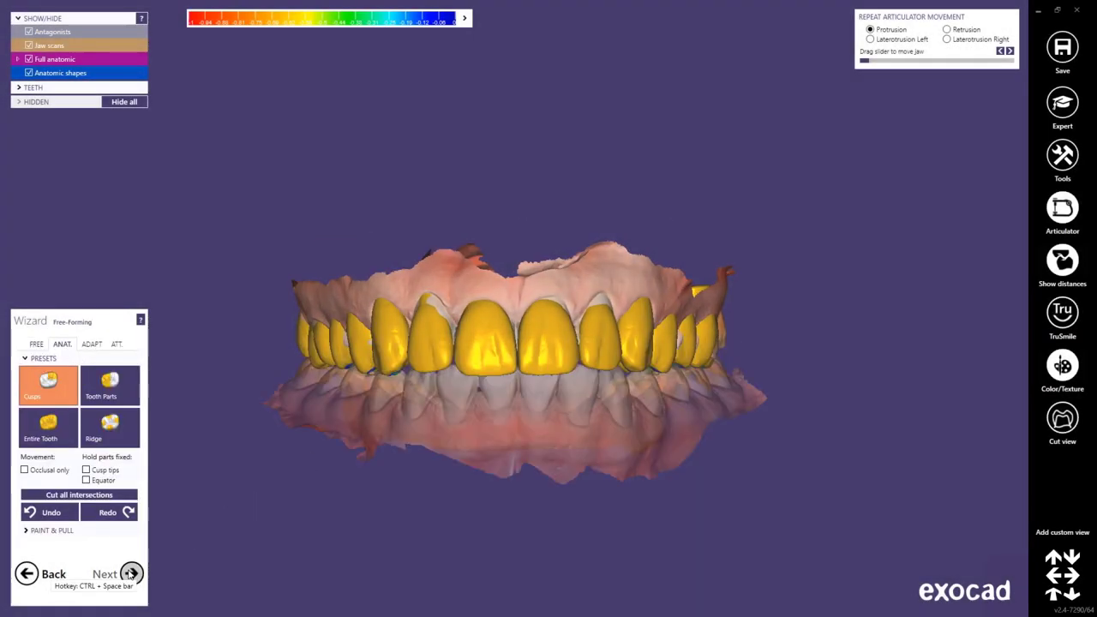
Reshape the upper front teeth with the Tooth Parts anatomic preset so they cover the scanned teeth underneath
left_click(109, 386)
scroll(486, 319, "up", 3)
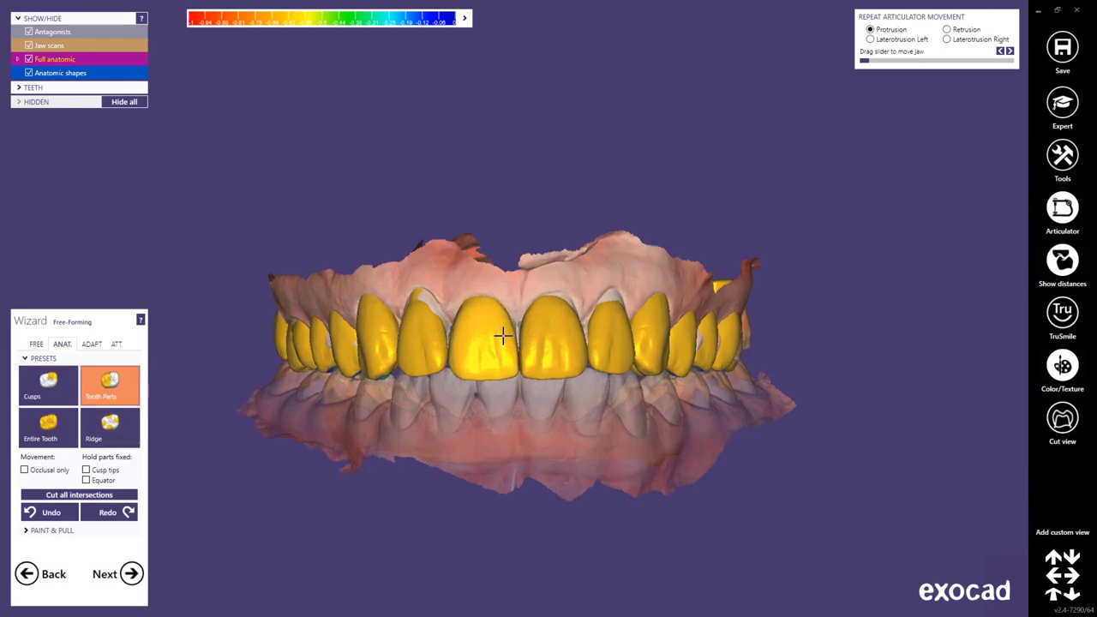
scroll(486, 319, "up", 2)
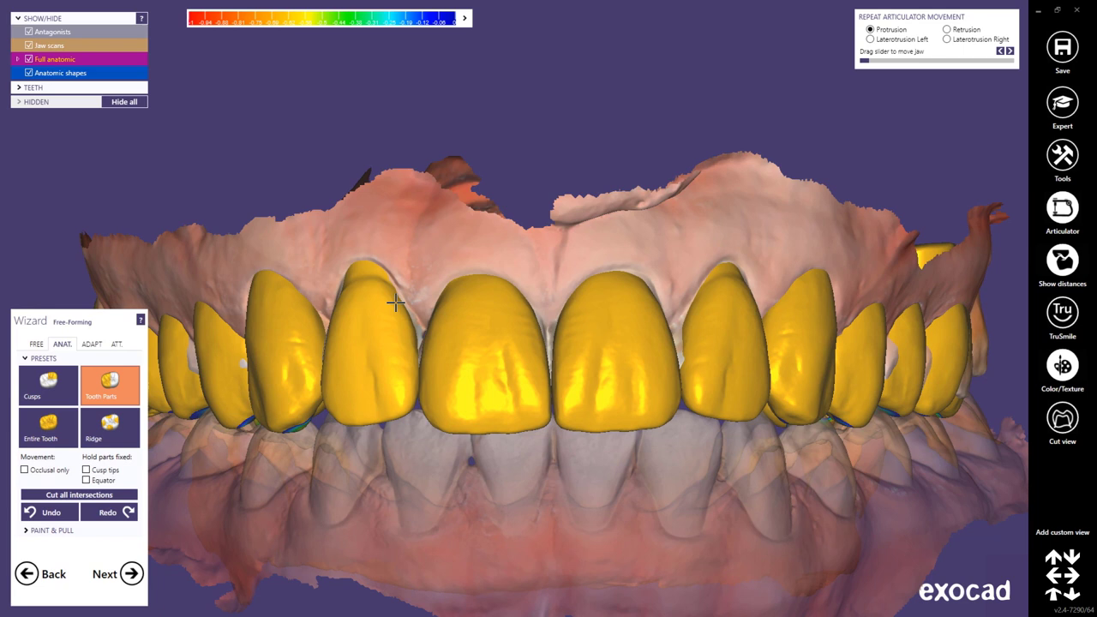
scroll(395, 302, "down", 3, "ctrl")
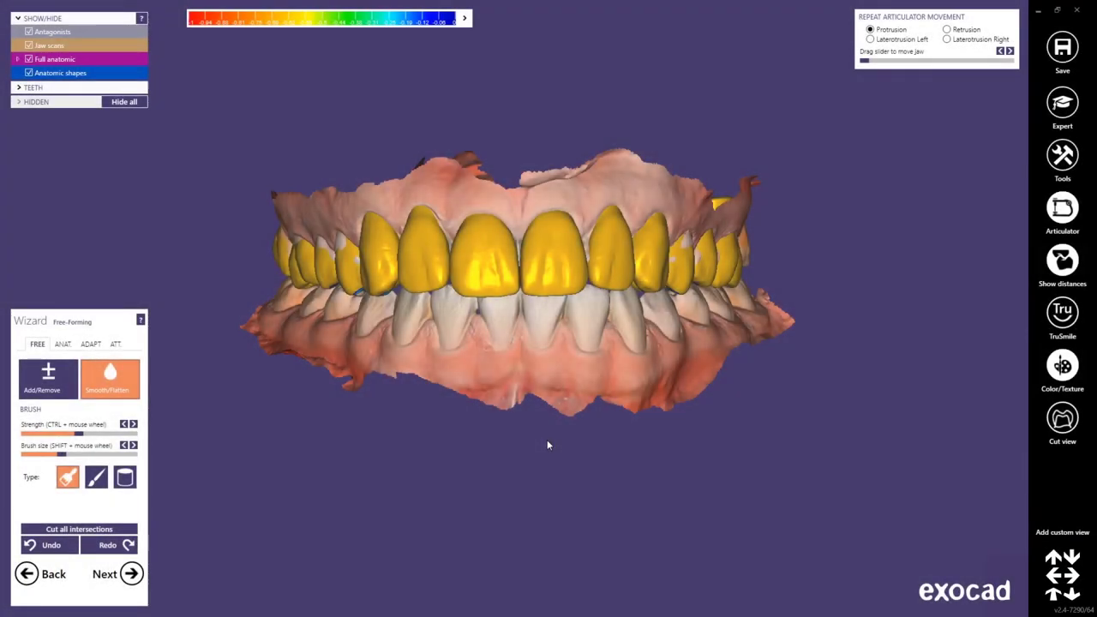
Hide the antagonist and cut the restoration's occlusal intersections using dynamic occlusion and a 0.1 mm distance
scroll(546, 439, "up", 2)
middle_click_drag(528, 429, 534, 463)
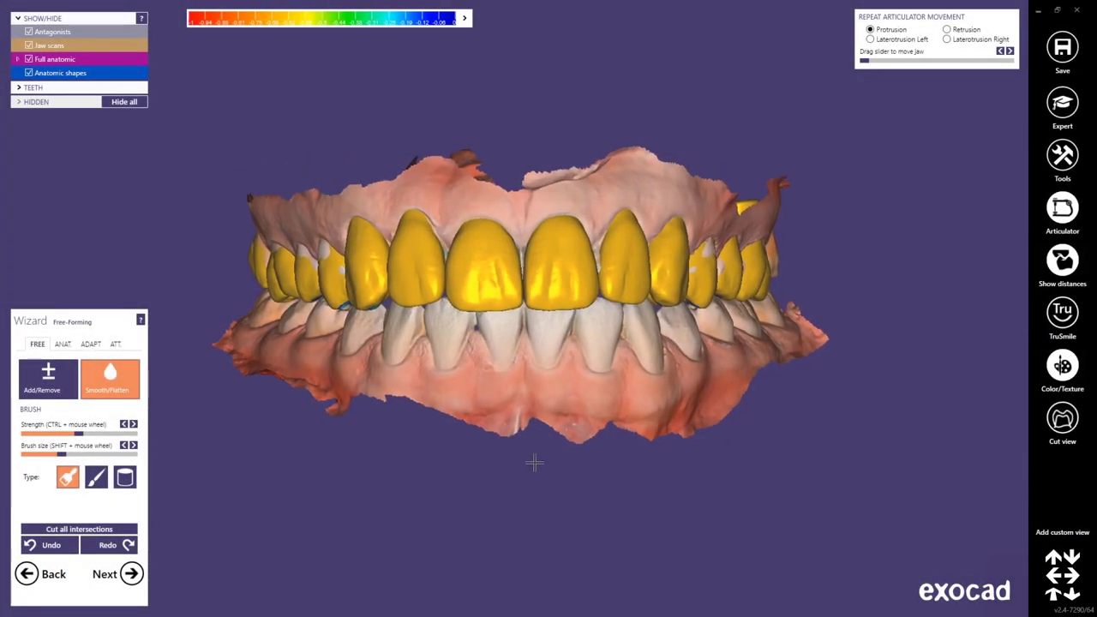
key("a")
right_click_drag(526, 550, 527, 543)
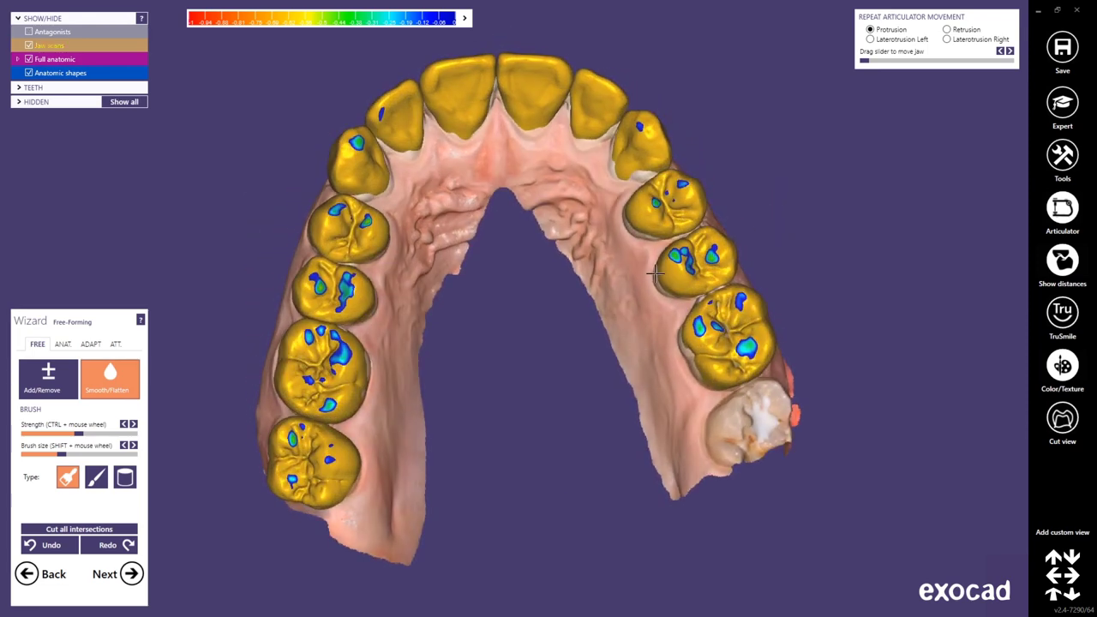
right_click_drag(564, 400, 566, 407)
key("Down")
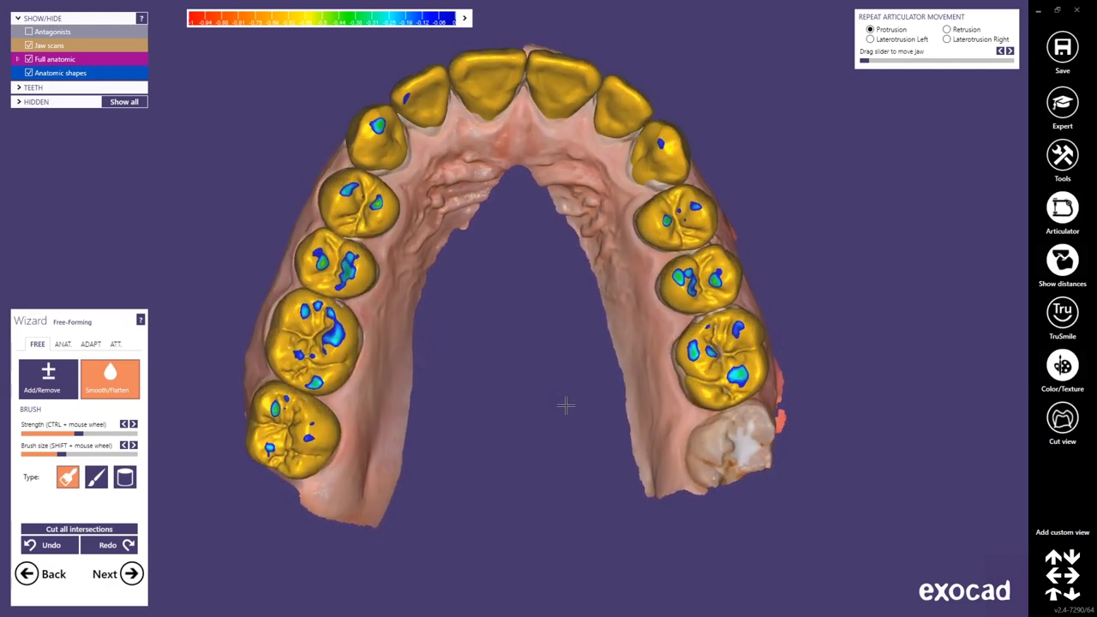
left_click(91, 344)
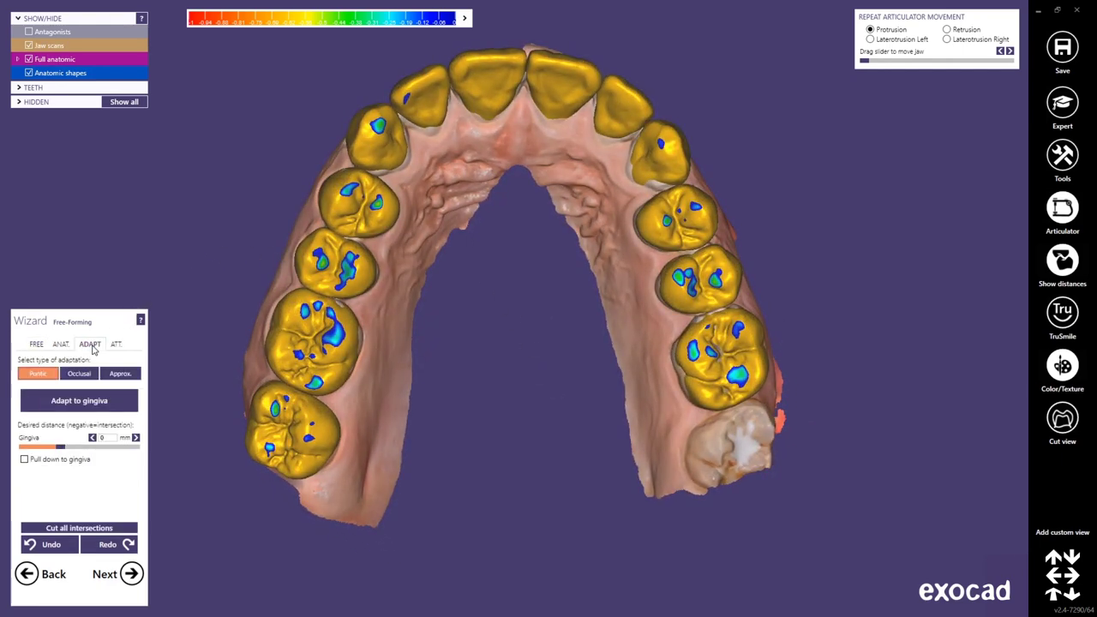
left_click(79, 374)
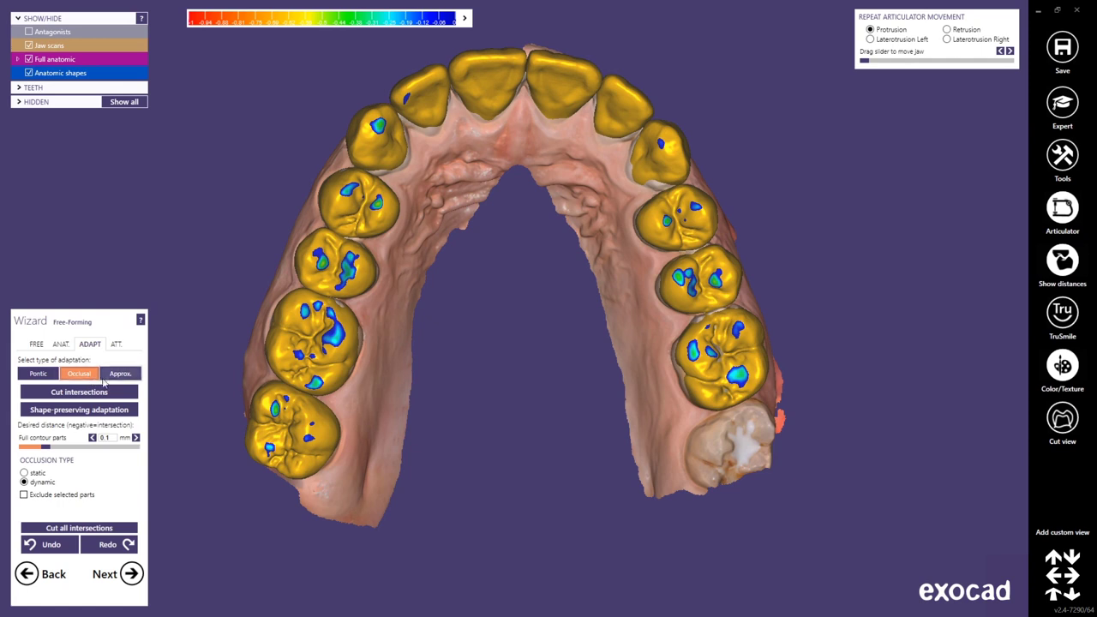
left_click(91, 390)
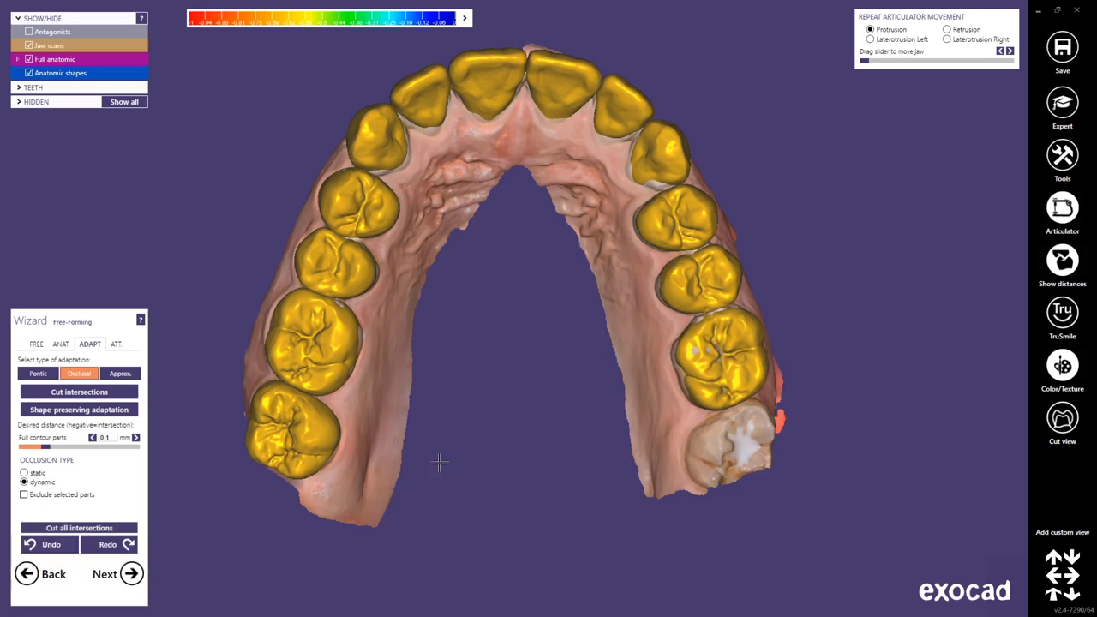
right_click_drag(463, 459, 463, 456)
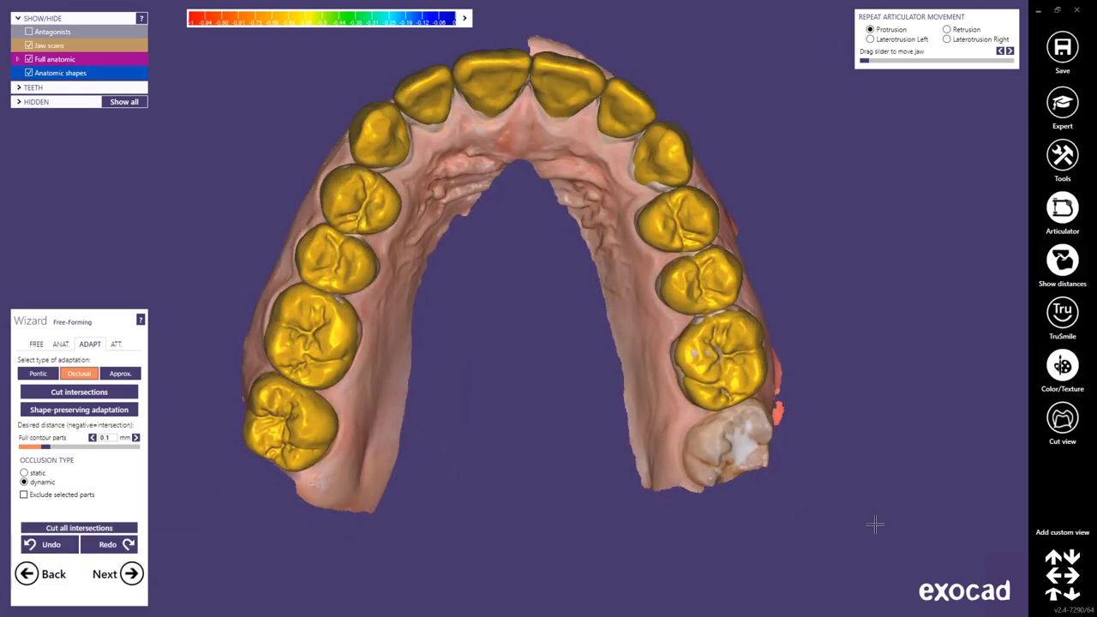
Proceed to the connectors and apply the plus-shaped cross section to them, ignoring the minimum section
left_click(1053, 555)
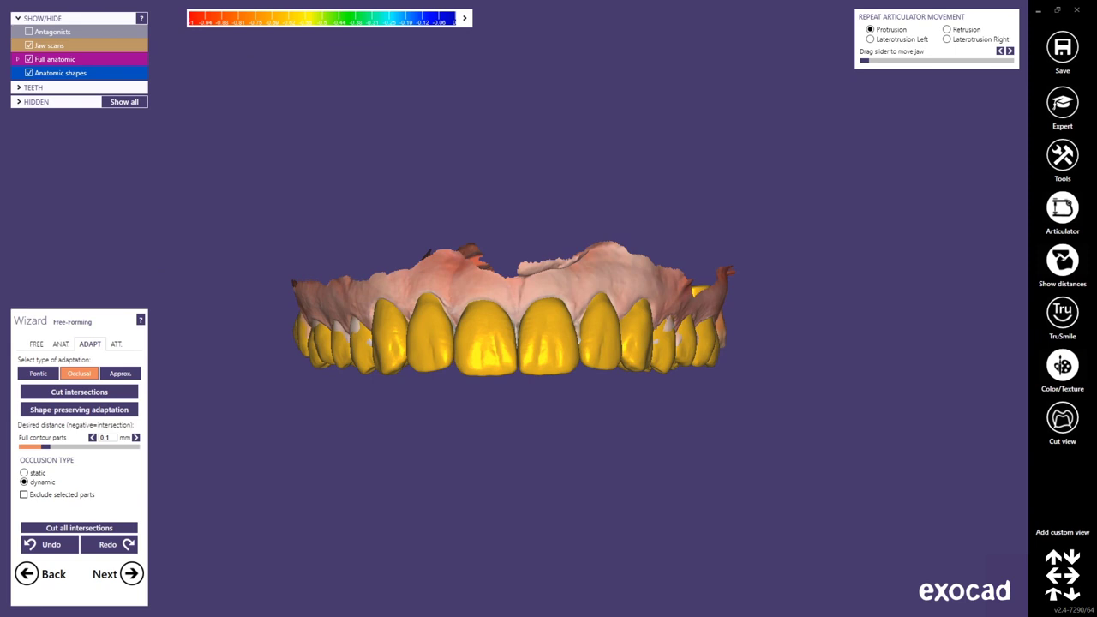
left_click(131, 573)
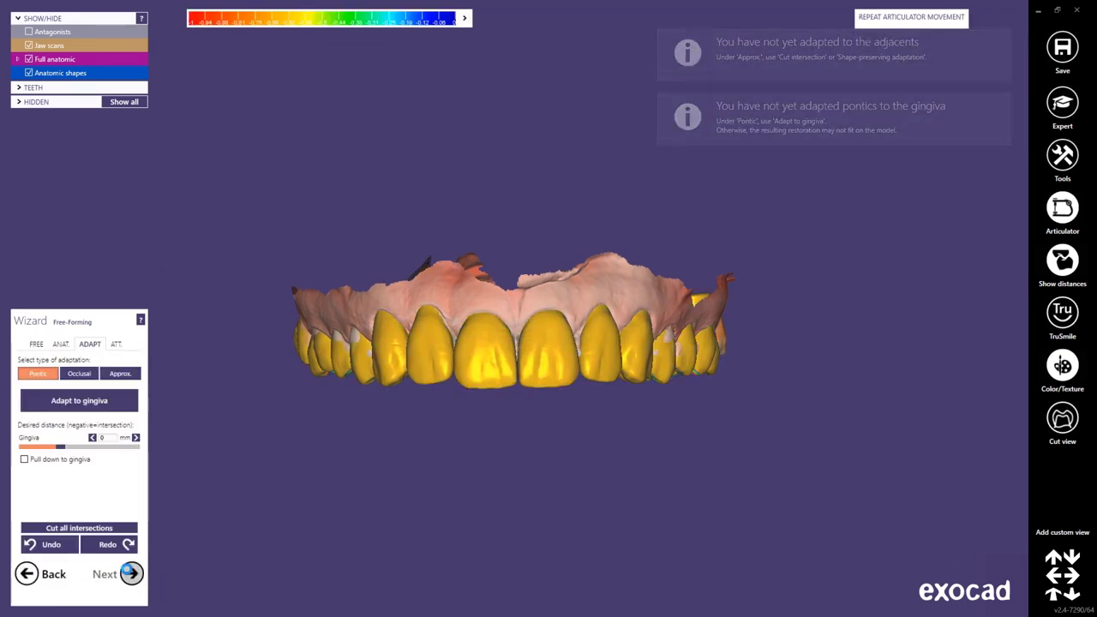
left_click(131, 573)
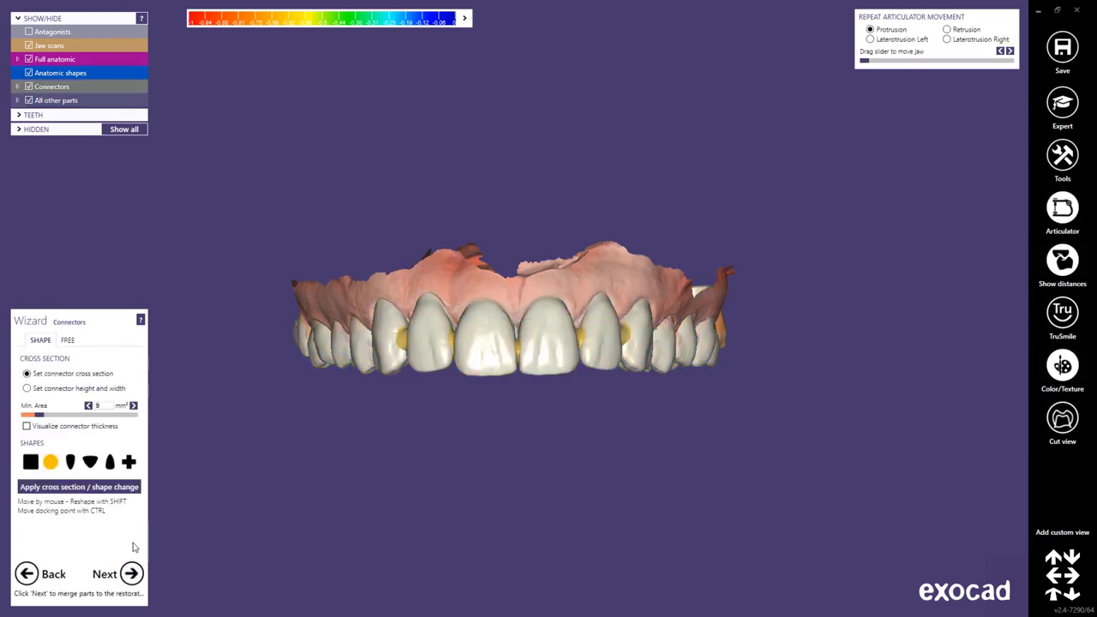
left_click(133, 466)
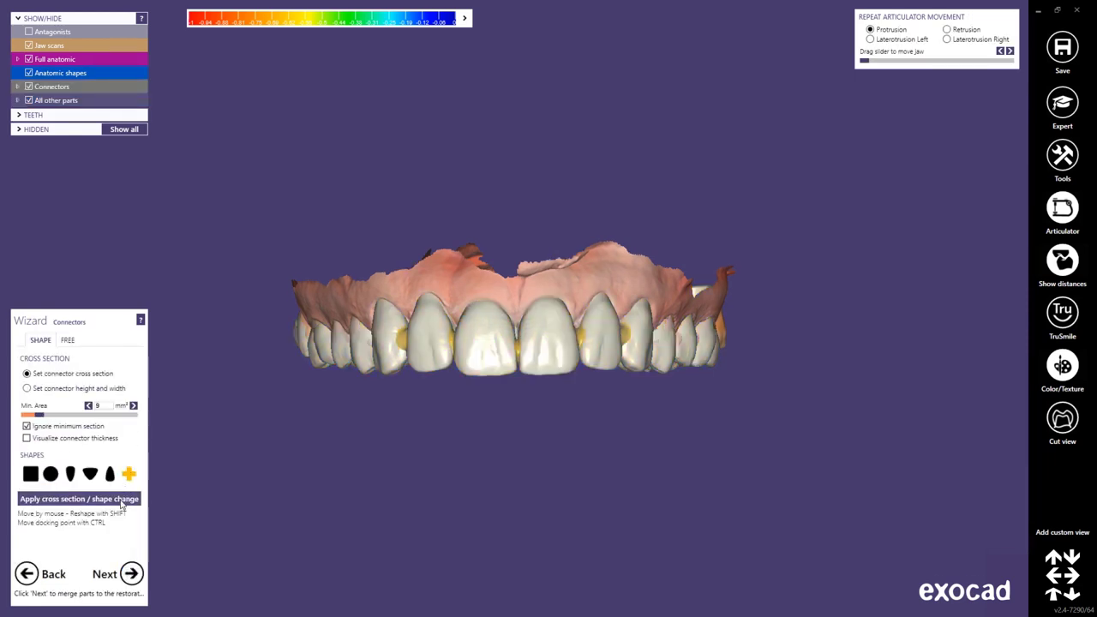
left_click(120, 500)
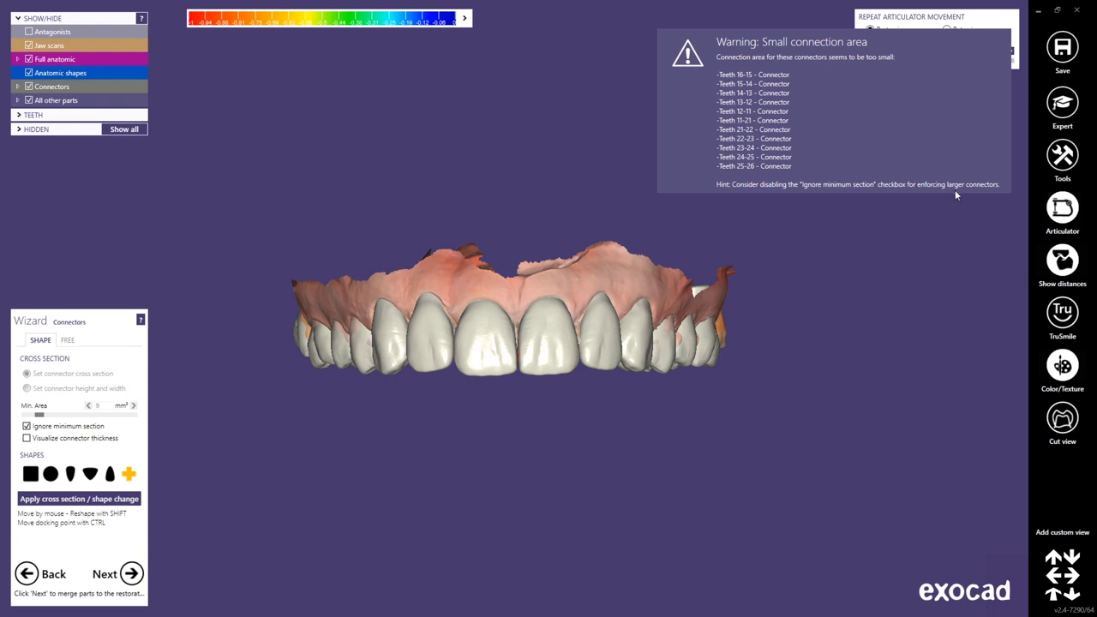
Merge and save the restorations, finish the design and open the case in partial design
left_click(130, 573)
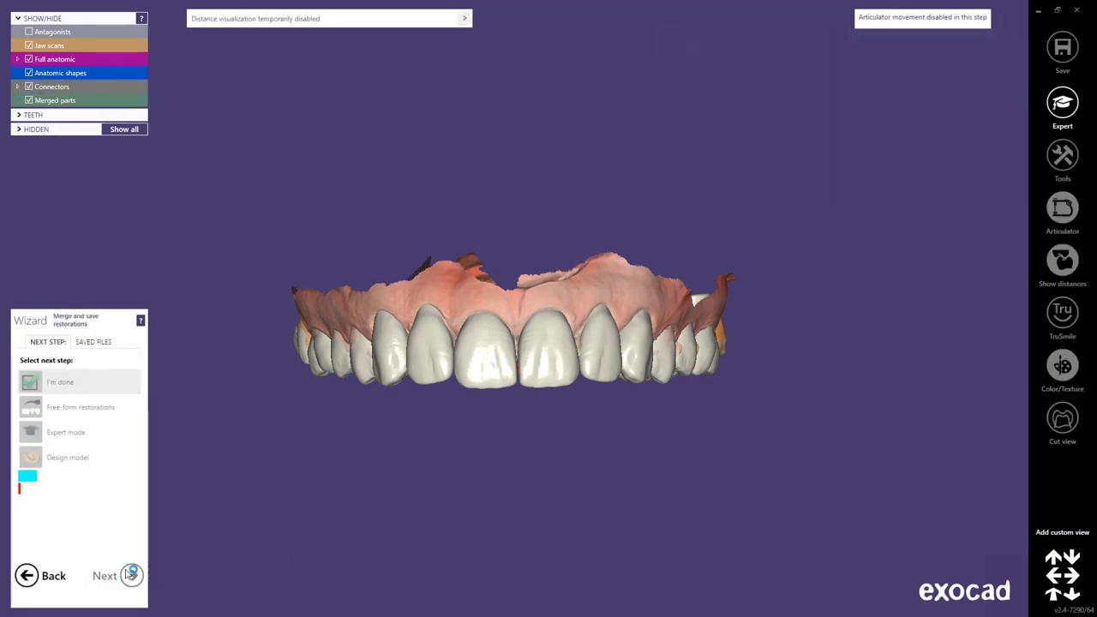
left_click(131, 575)
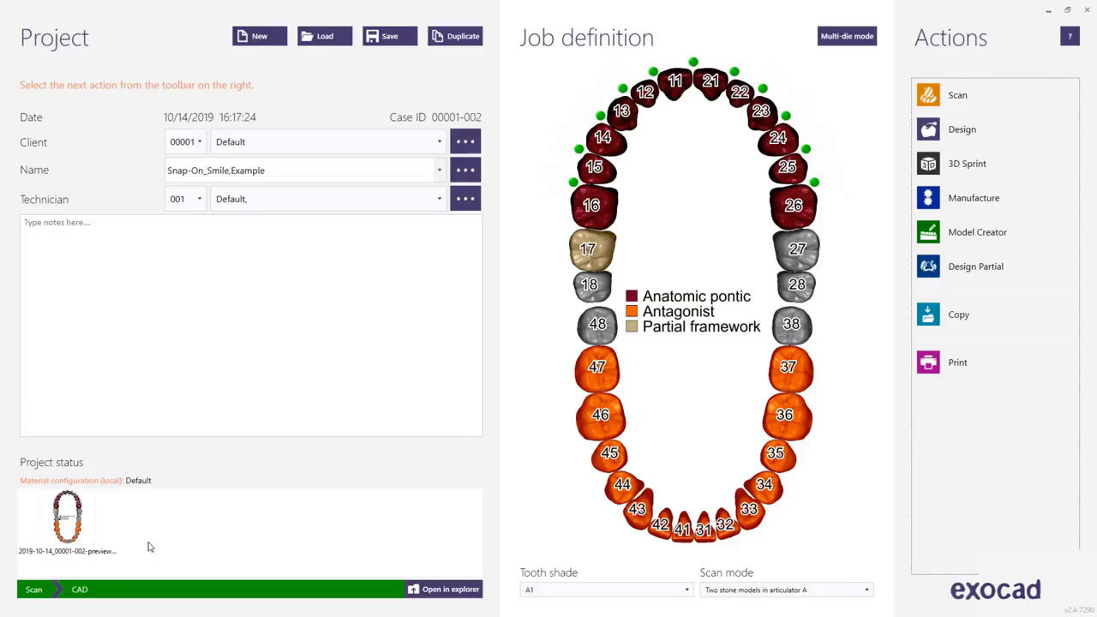
left_click(982, 272)
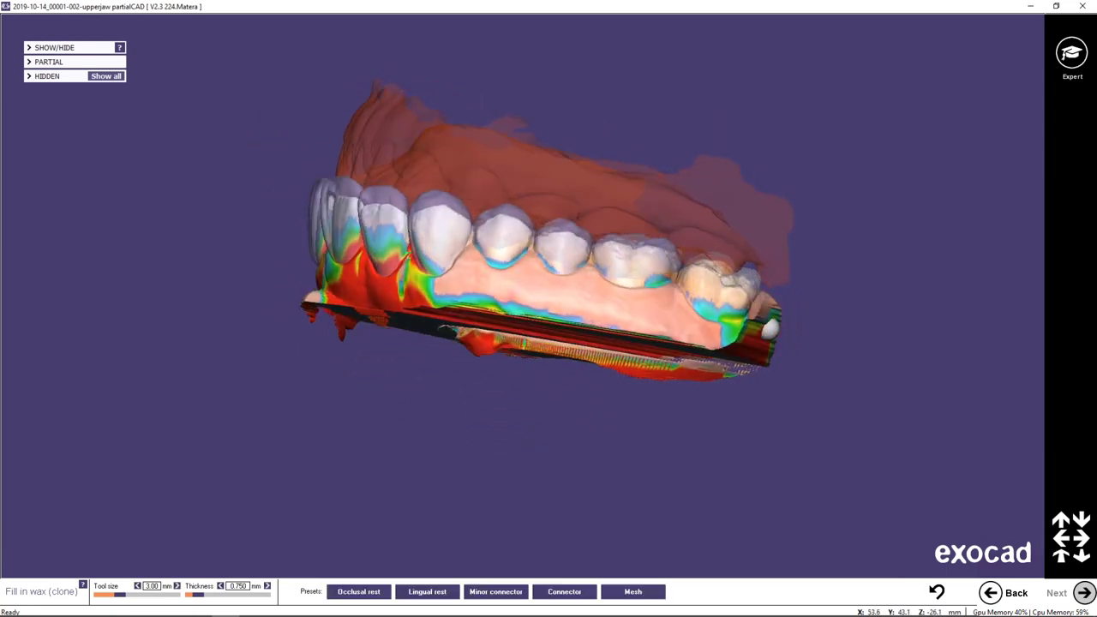
Hide the antagonist scan so the upper jaw with its undercut map can be waxed unobstructed
scroll(771, 328, "up", 2)
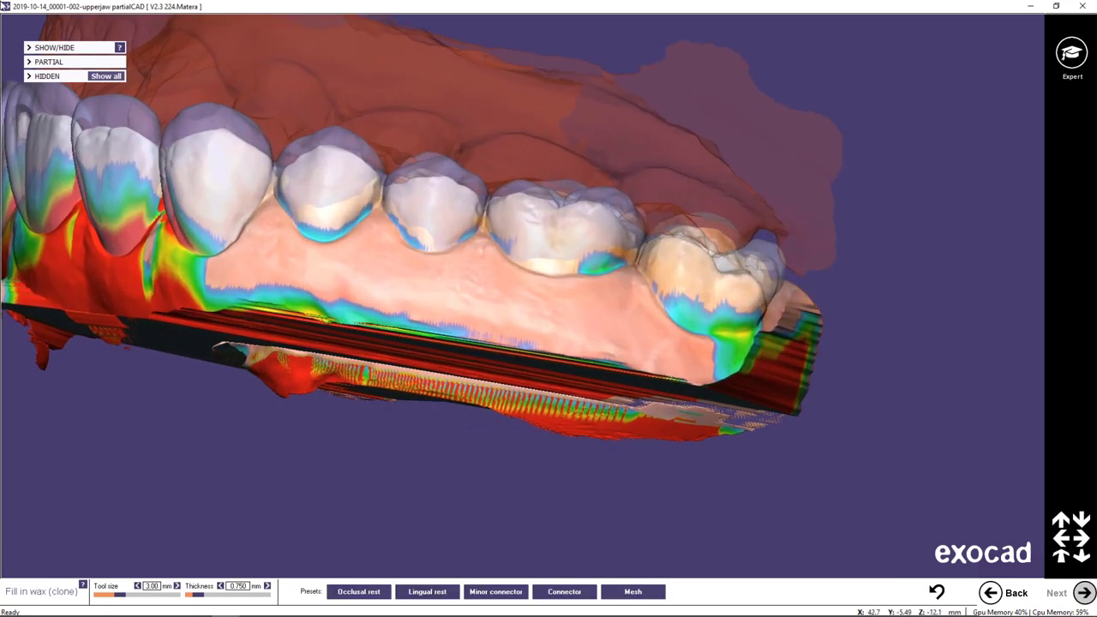
left_click(51, 47)
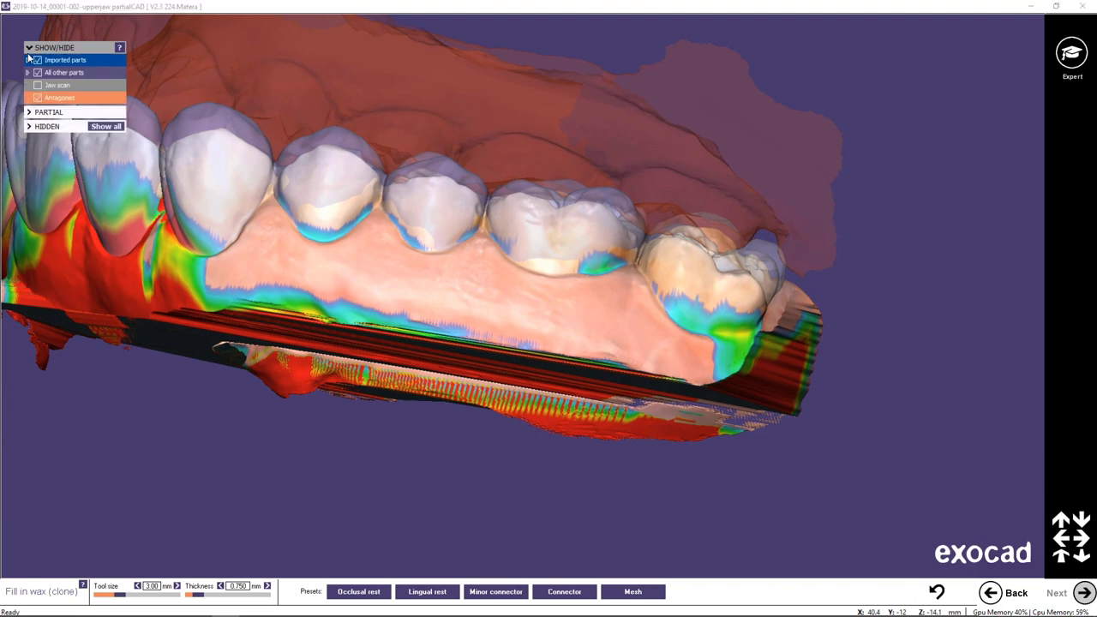
left_click(38, 97)
left_click(51, 47)
Brush wax around the sides of molar 17 above the gingival margin, with a 2.50 mm tool and 0.350 mm thickness
scroll(718, 297, "up", 2)
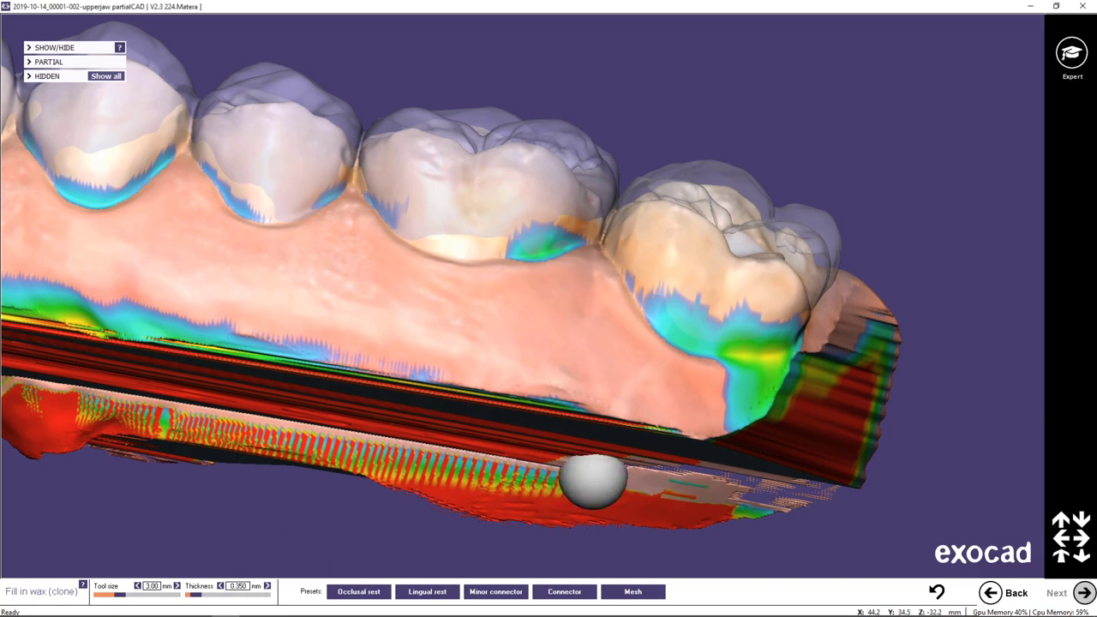
scroll(720, 274, "up", 1)
scroll(610, 221, "down", 5, "shift")
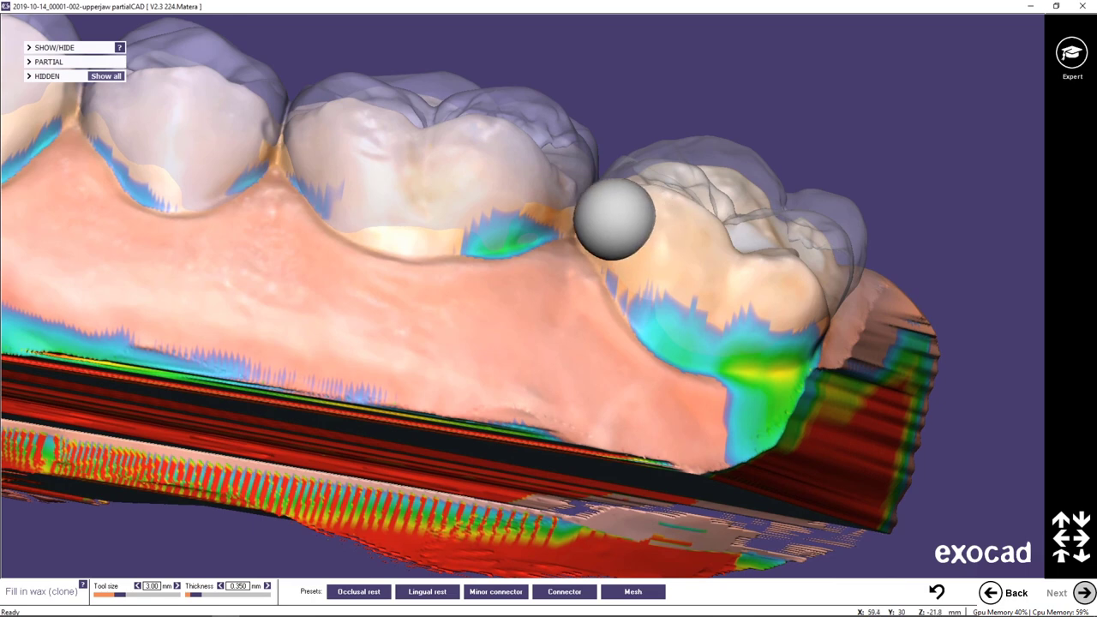
scroll(612, 221, "up", 1)
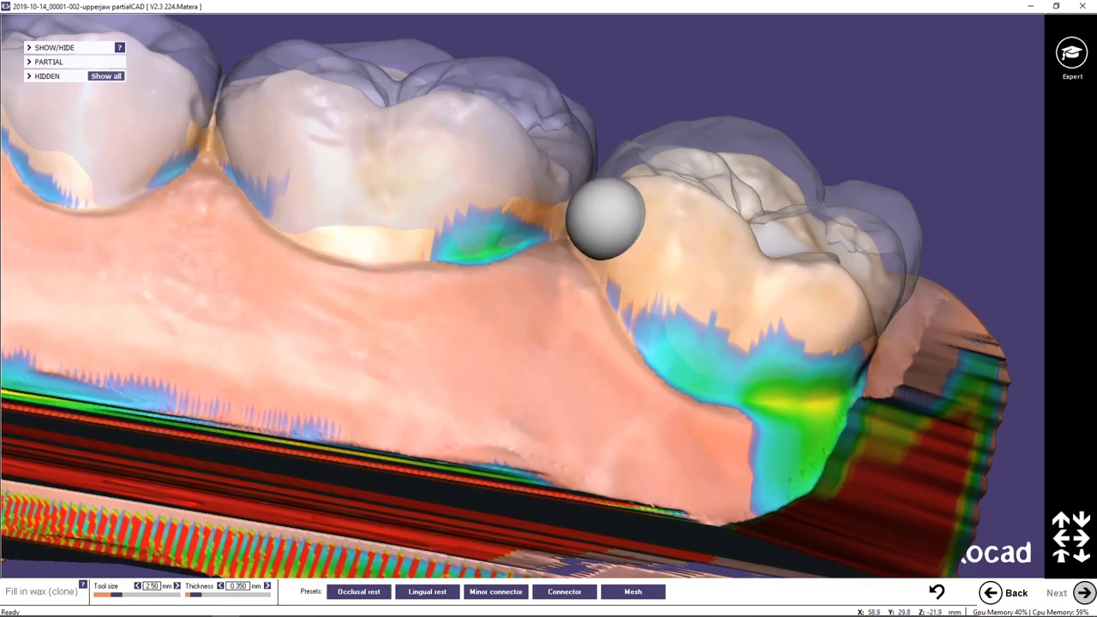
mouse_move(600, 211)
left_mouse_down()
mouse_move(701, 341)
mouse_move(762, 353)
mouse_move(836, 336)
mouse_move(846, 320)
mouse_move(813, 319)
left_mouse_up()
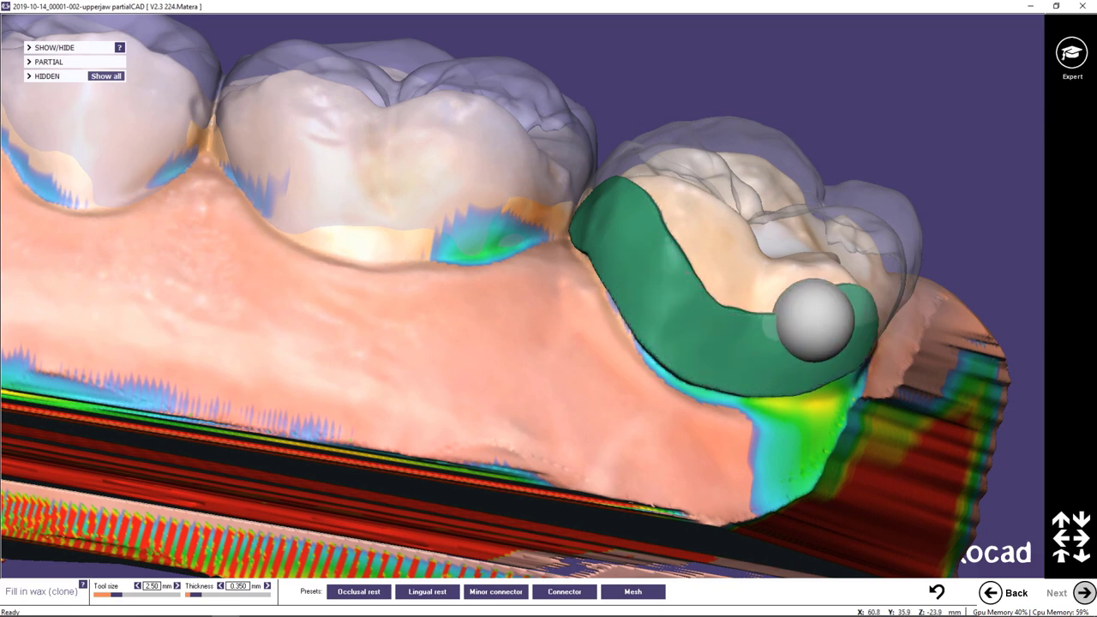
middle_click(813, 319)
right_click_drag(813, 318, 629, 315)
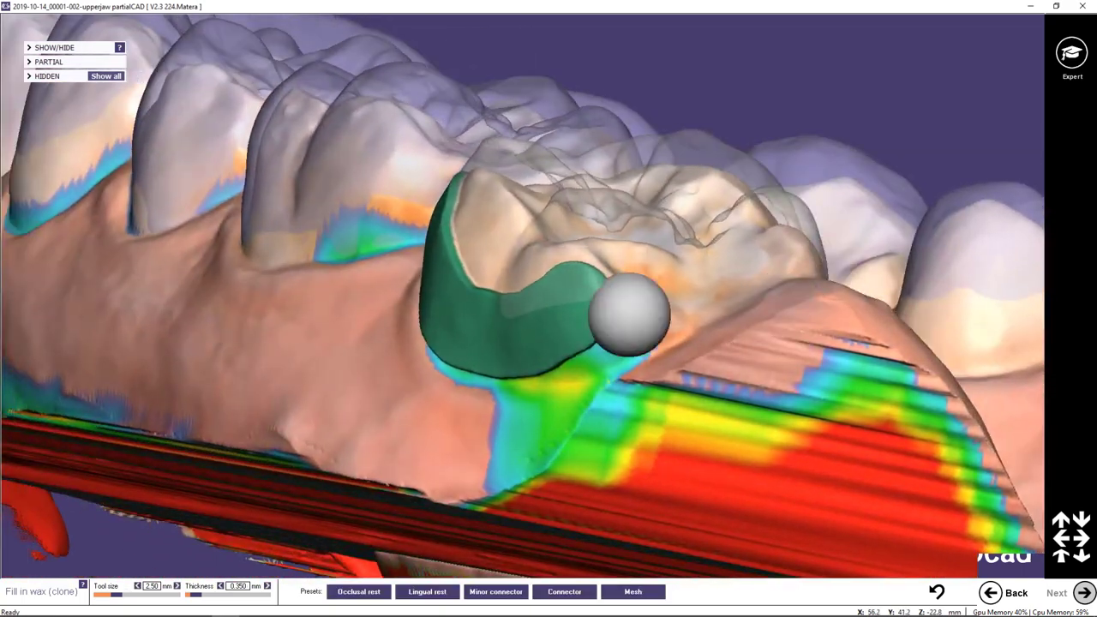
mouse_move(584, 324)
left_mouse_down()
mouse_move(685, 270)
mouse_move(780, 244)
mouse_move(727, 278)
left_mouse_up()
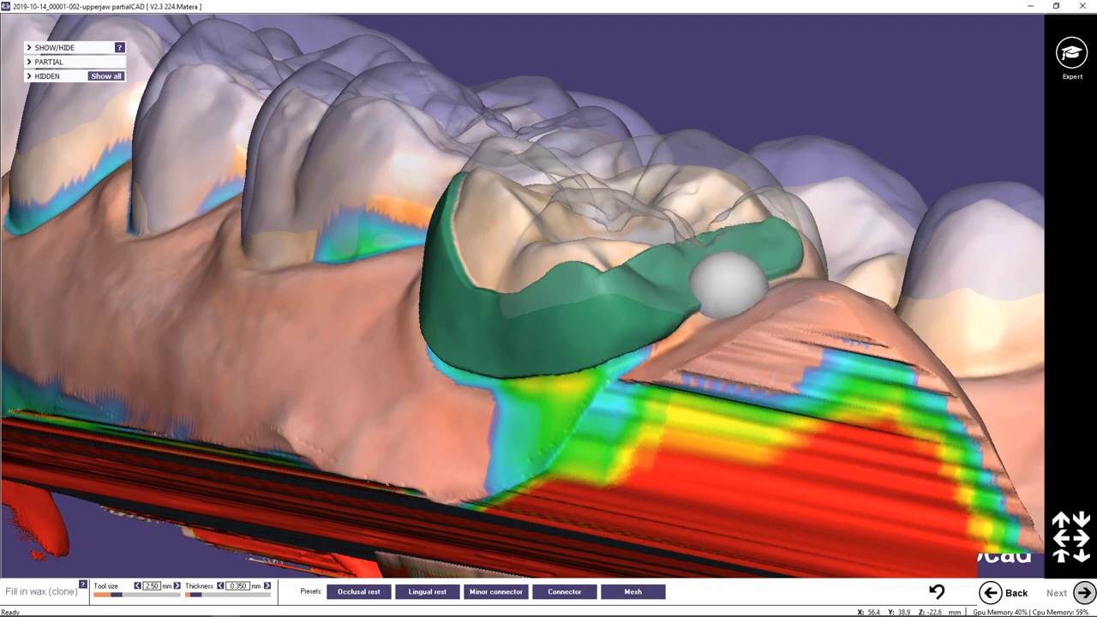
right_click_drag(798, 280, 774, 274)
mouse_move(612, 318)
left_mouse_down()
mouse_move(660, 352)
mouse_move(737, 366)
mouse_move(778, 360)
mouse_move(795, 342)
left_mouse_up()
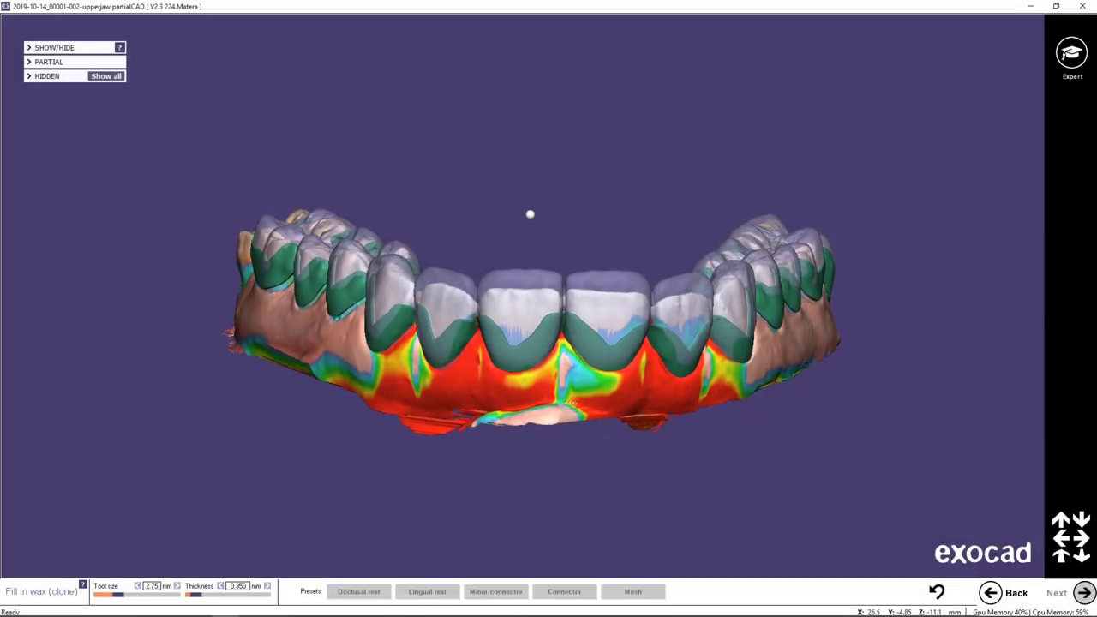
Extend the wax onto the occlusal rims of the posterior teeth and undo the stroke filling the chewing surface of molar 26
right_click_drag(529, 215, 529, 215)
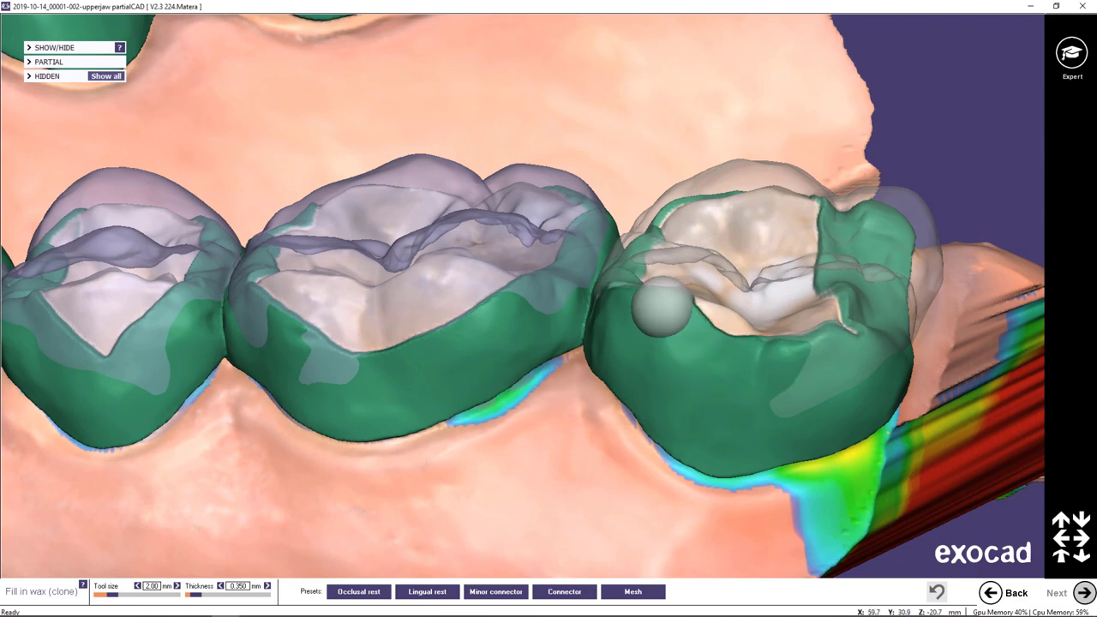
right_click_drag(707, 343, 705, 357)
mouse_move(792, 325)
left_mouse_down()
mouse_move(642, 275)
mouse_move(620, 237)
left_mouse_up()
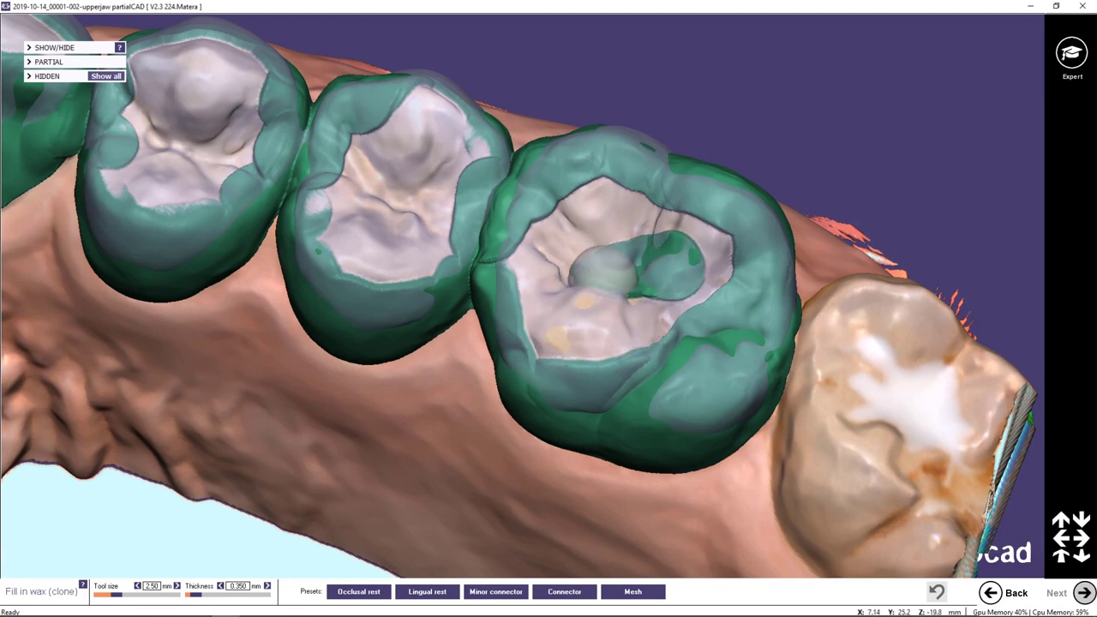
mouse_move(578, 291)
left_mouse_down()
mouse_move(631, 282)
mouse_move(558, 334)
mouse_move(531, 279)
left_mouse_up()
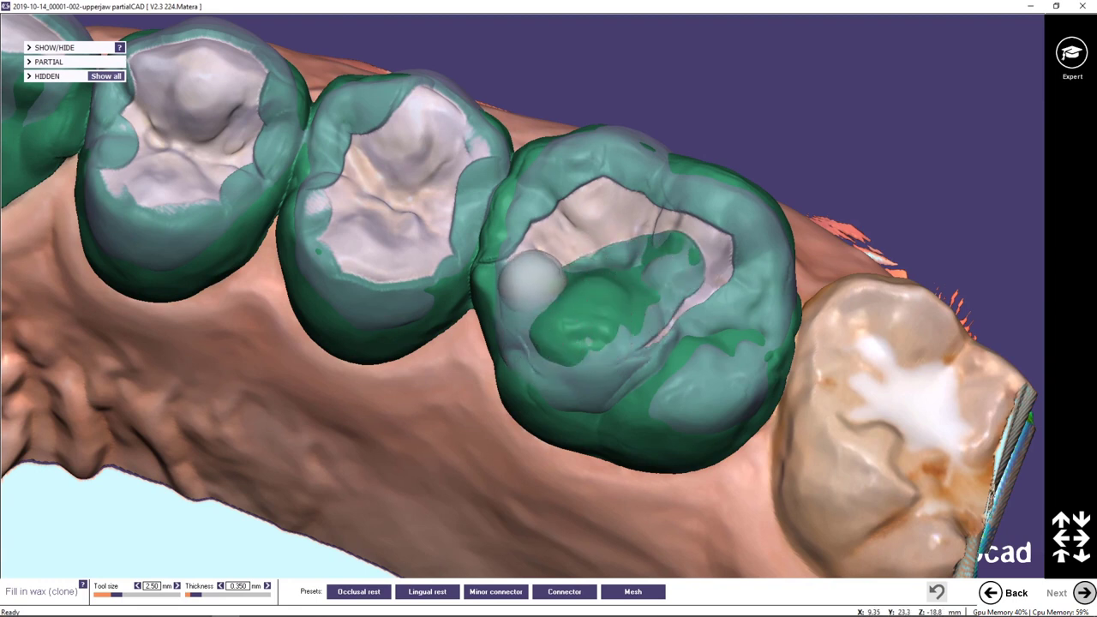
left_click(936, 593)
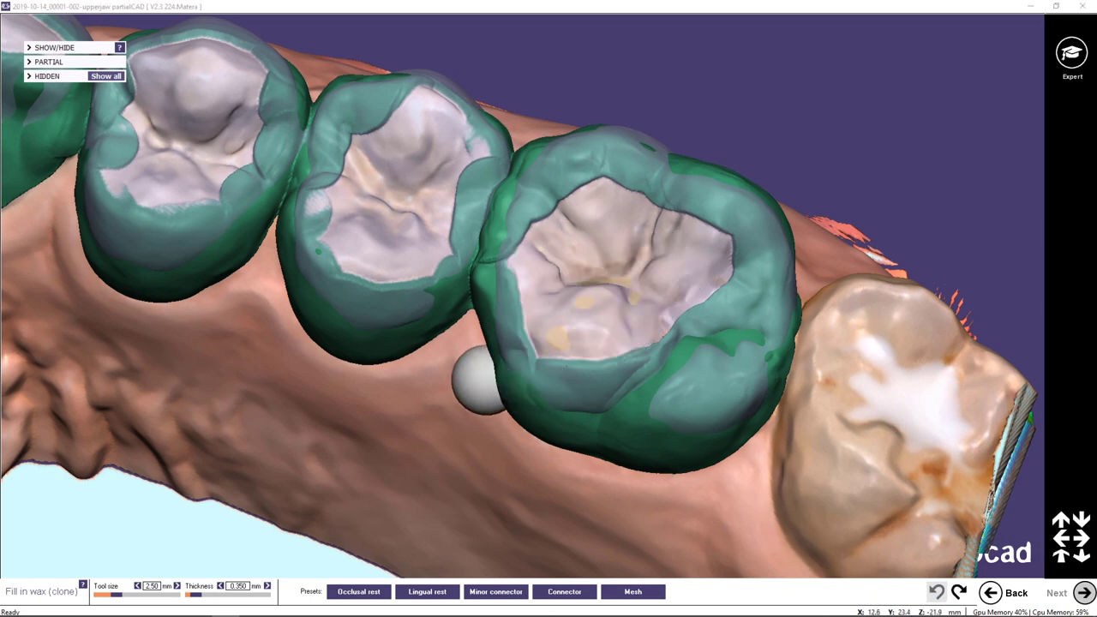
Make the bridge and the partial pontic on 17 editable parts and convert them to wax
scroll(472, 375, "down", 2)
scroll(340, 318, "down", 2)
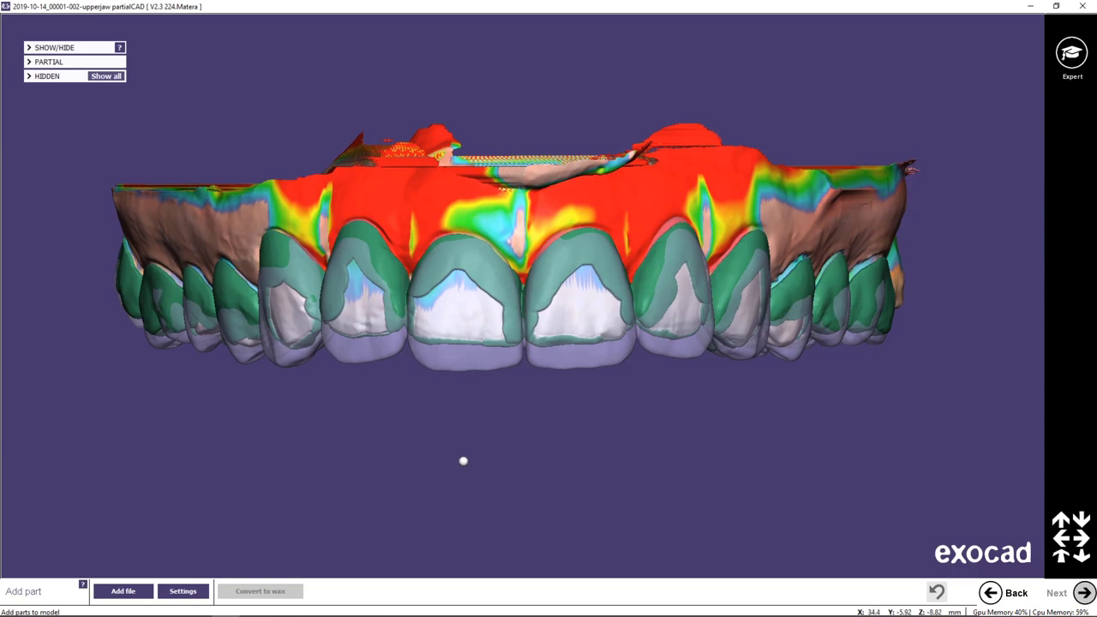
scroll(465, 463, "down", 3)
key("Down")
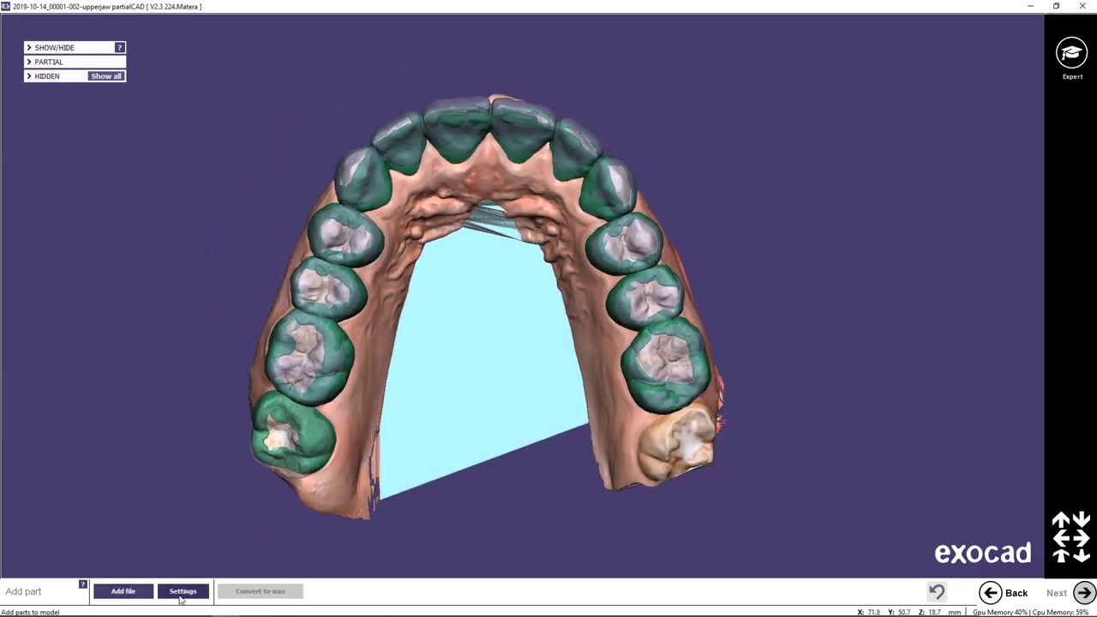
left_click(182, 591)
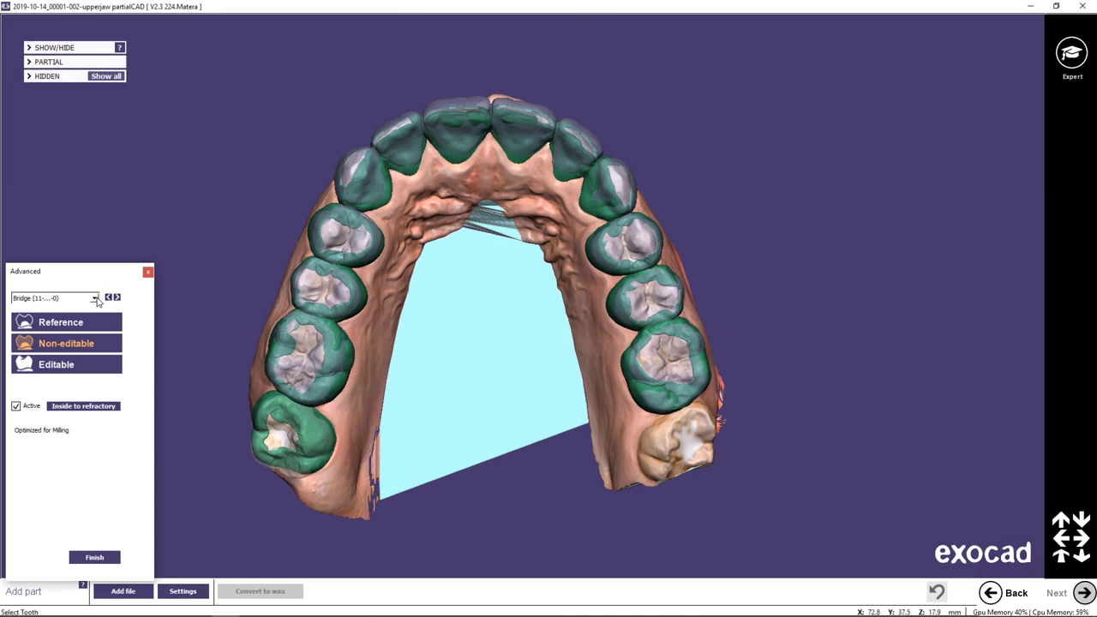
left_click(51, 364)
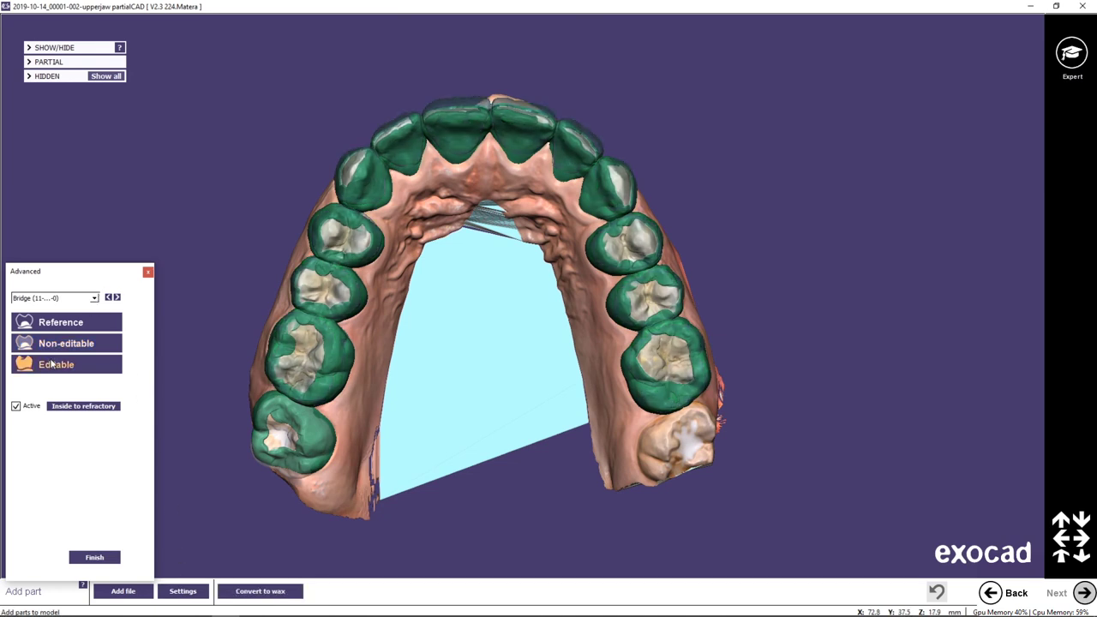
left_click(70, 316)
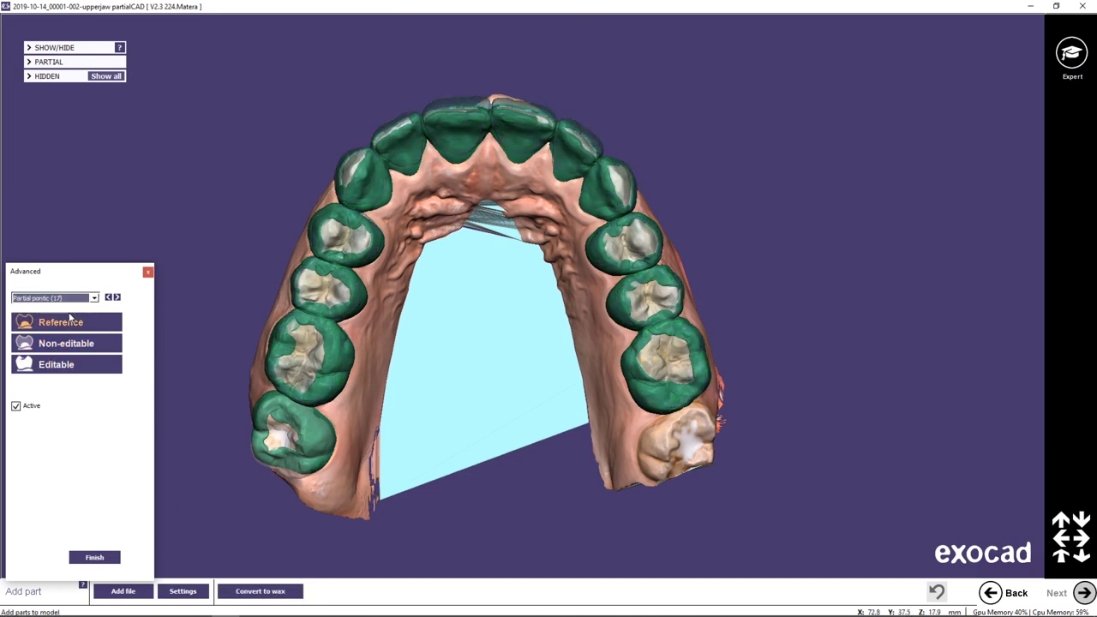
left_click(57, 366)
left_click(255, 591)
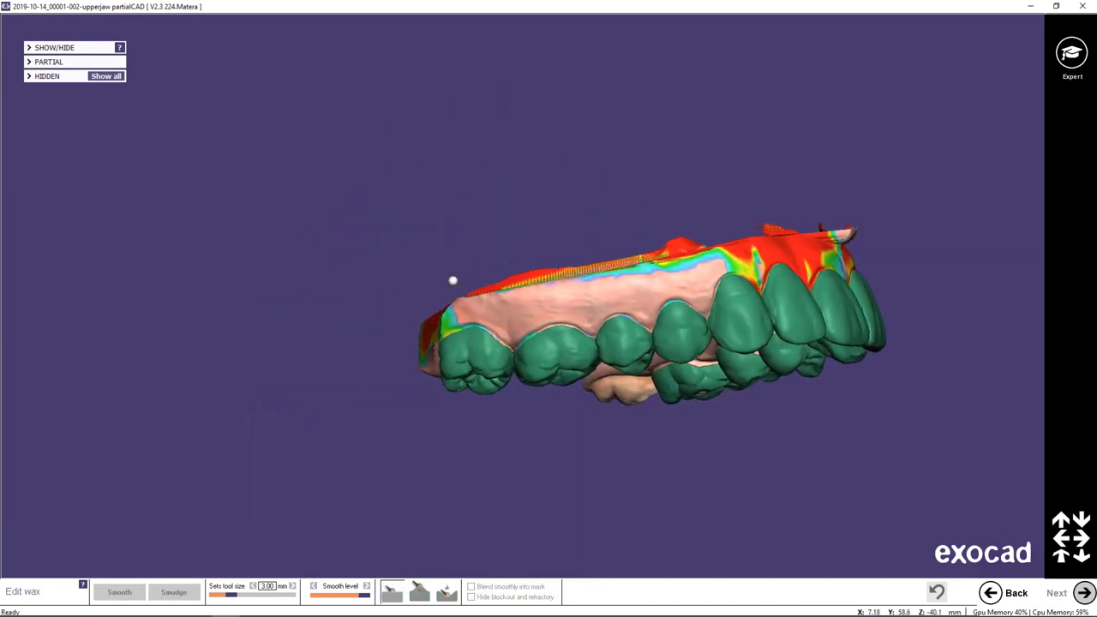
Smooth the buccal wax surface of molar 17 with a 3.00 mm tool
scroll(354, 287, "up", 5)
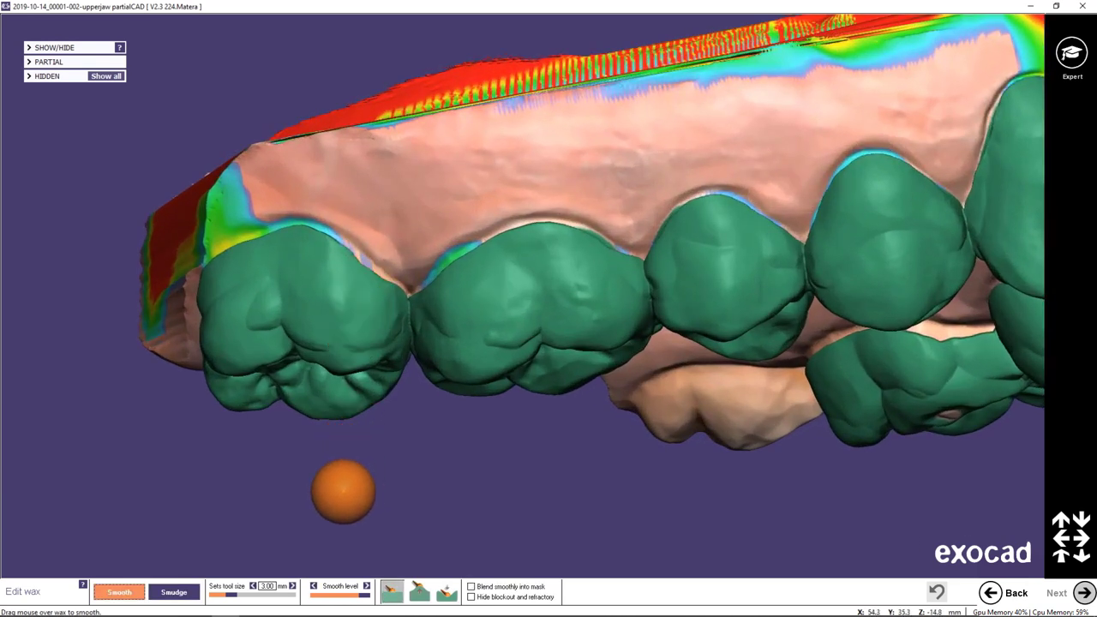
left_click(391, 590)
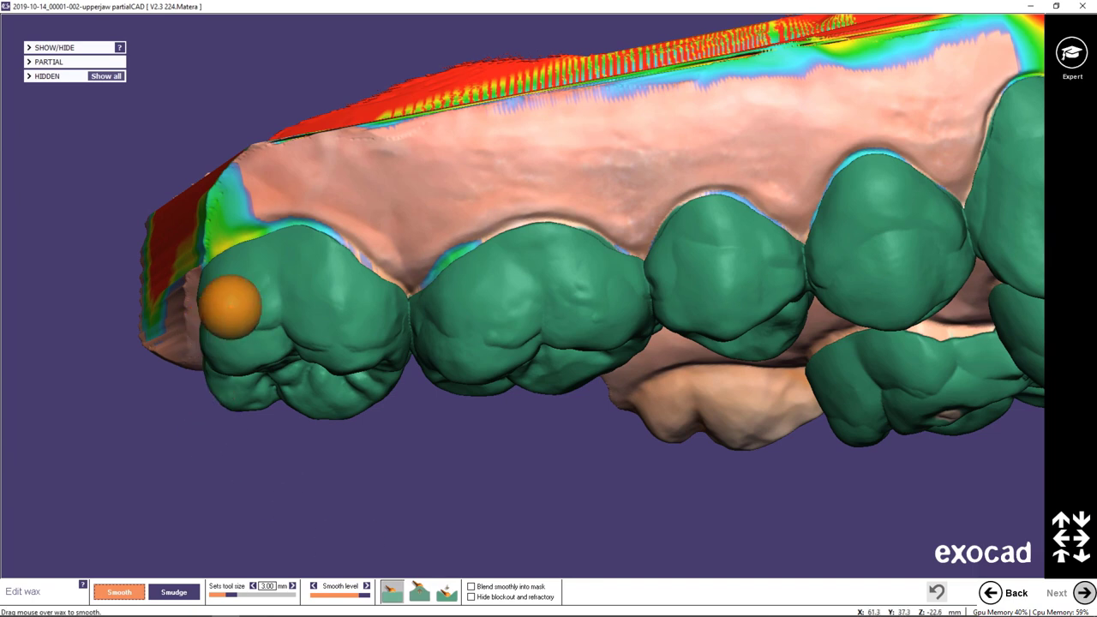
mouse_move(226, 291)
left_mouse_down()
mouse_move(275, 282)
mouse_move(242, 286)
mouse_move(251, 324)
mouse_move(291, 340)
mouse_move(392, 316)
left_mouse_up()
Reduce the smoothing tool to 2.25 mm and smooth the palatal wax transitions between the teeth from molar 17 around to molar 26
scroll(242, 286, "down", 1, "ctrl")
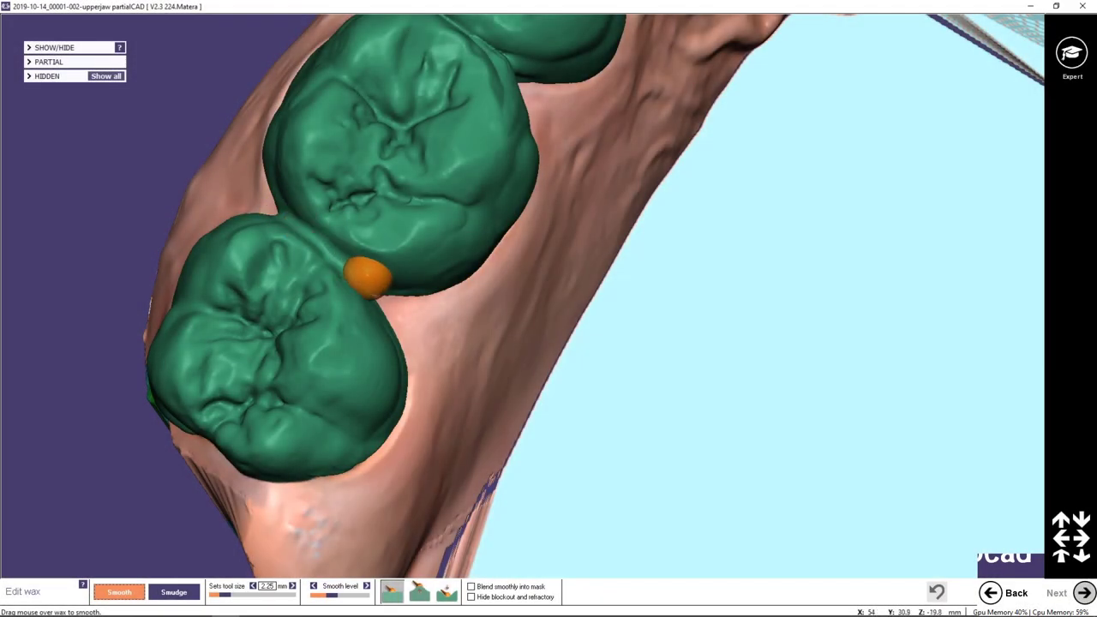
scroll(587, 237, "down", 3)
middle_click_drag(780, 174, 644, 430)
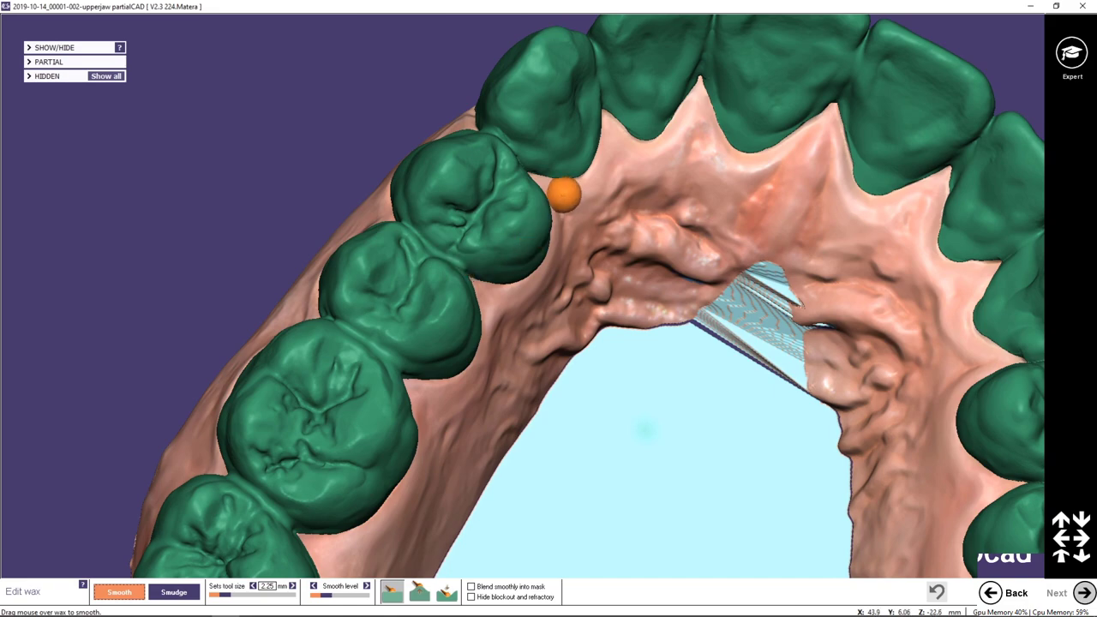
mouse_move(630, 188)
right_mouse_down()
mouse_move(446, 309)
mouse_move(357, 313)
right_mouse_up()
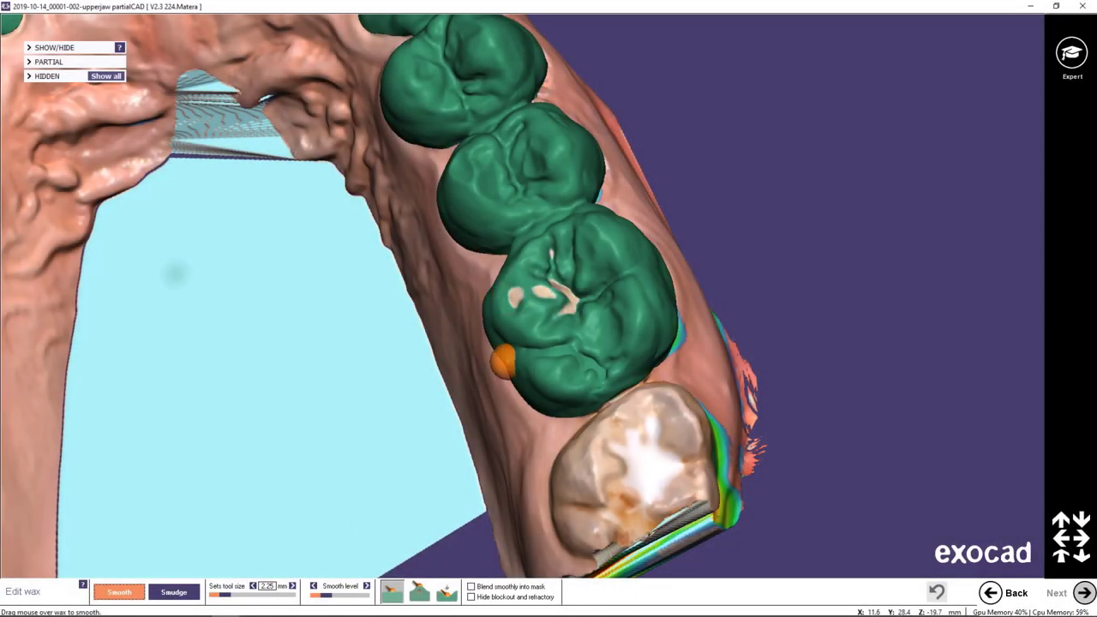
right_click_drag(584, 373, 508, 509)
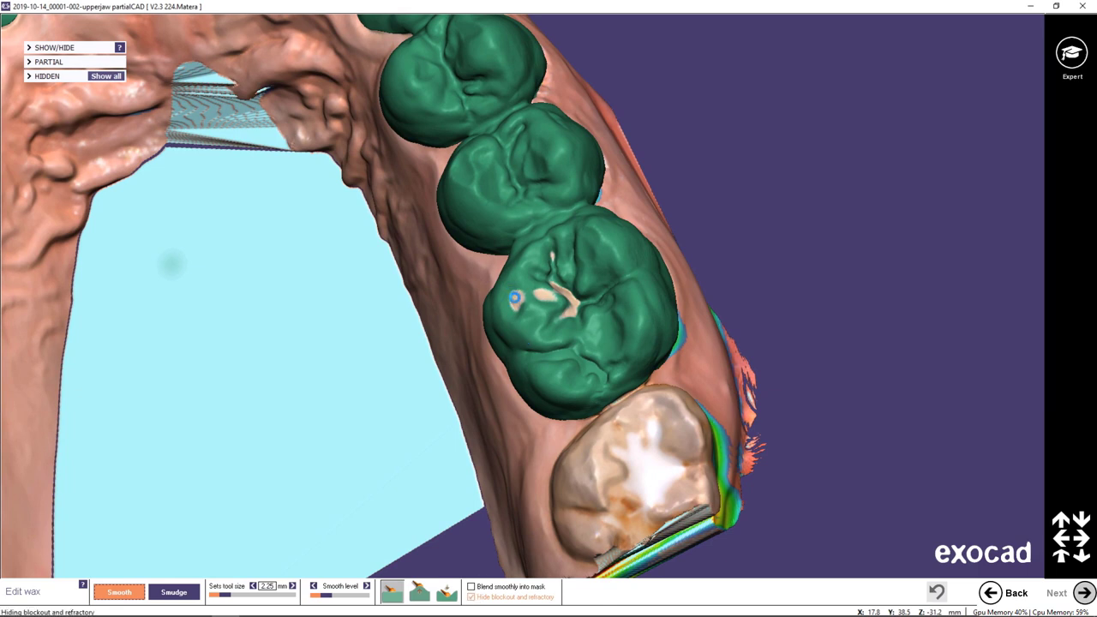
With blockout and refractory hidden, smooth the ragged hole edges on molar 26's chewing surface in removal-only mode, merging them into one opening
scroll(515, 297, "up", 3)
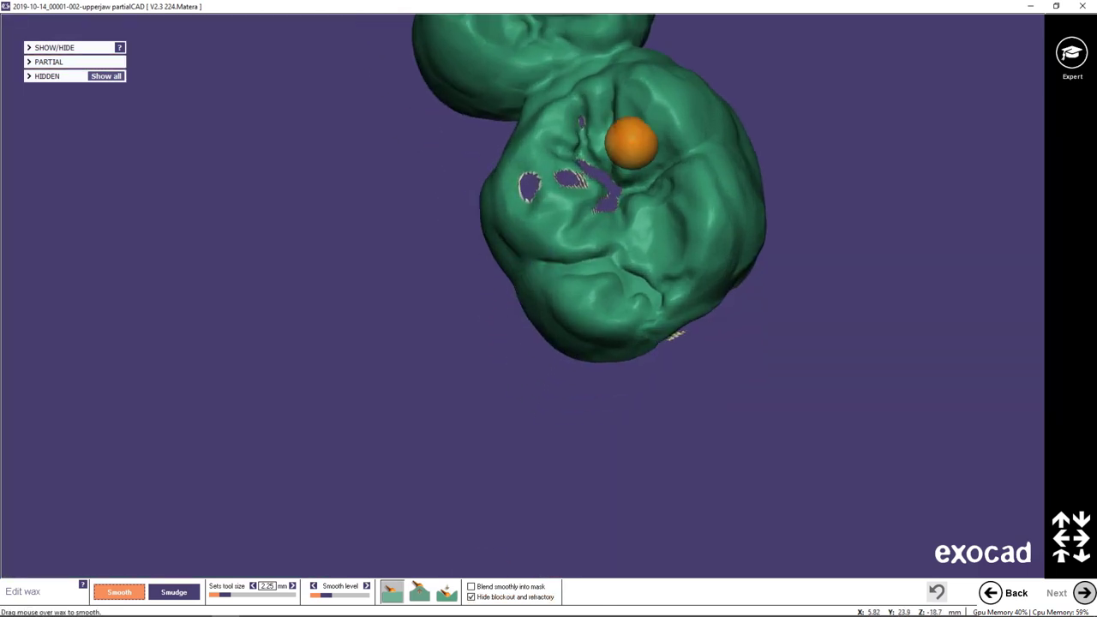
middle_click_drag(869, 131, 853, 261)
scroll(763, 384, "up", 1)
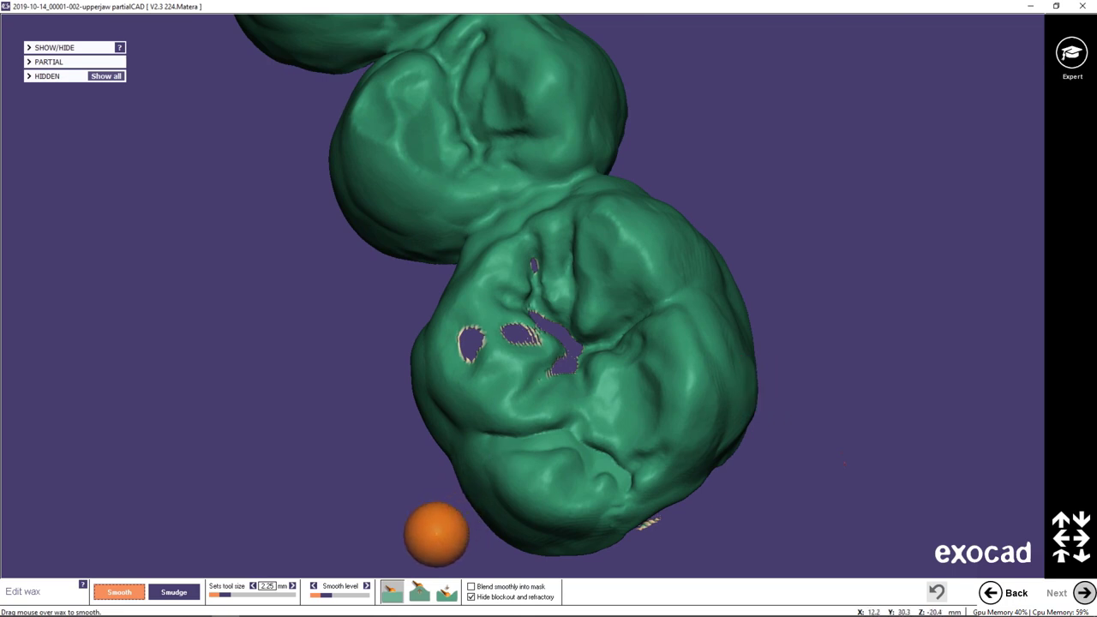
left_click(419, 591)
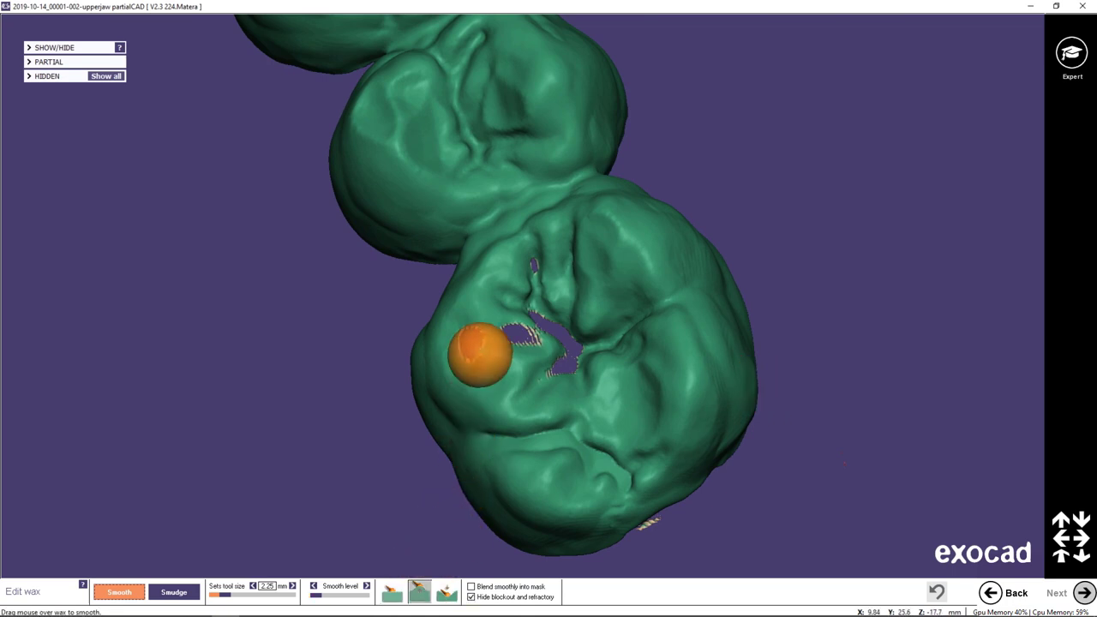
scroll(480, 355, "up", 1, "ctrl")
mouse_move(479, 338)
left_mouse_down()
mouse_move(497, 320)
mouse_move(519, 320)
mouse_move(503, 347)
mouse_move(480, 354)
mouse_move(455, 325)
mouse_move(528, 308)
mouse_move(526, 350)
mouse_move(551, 335)
mouse_move(541, 362)
mouse_move(575, 361)
mouse_move(526, 296)
mouse_move(520, 269)
mouse_move(537, 264)
mouse_move(522, 288)
mouse_move(455, 328)
mouse_move(538, 360)
mouse_move(573, 357)
mouse_move(532, 308)
left_mouse_up()
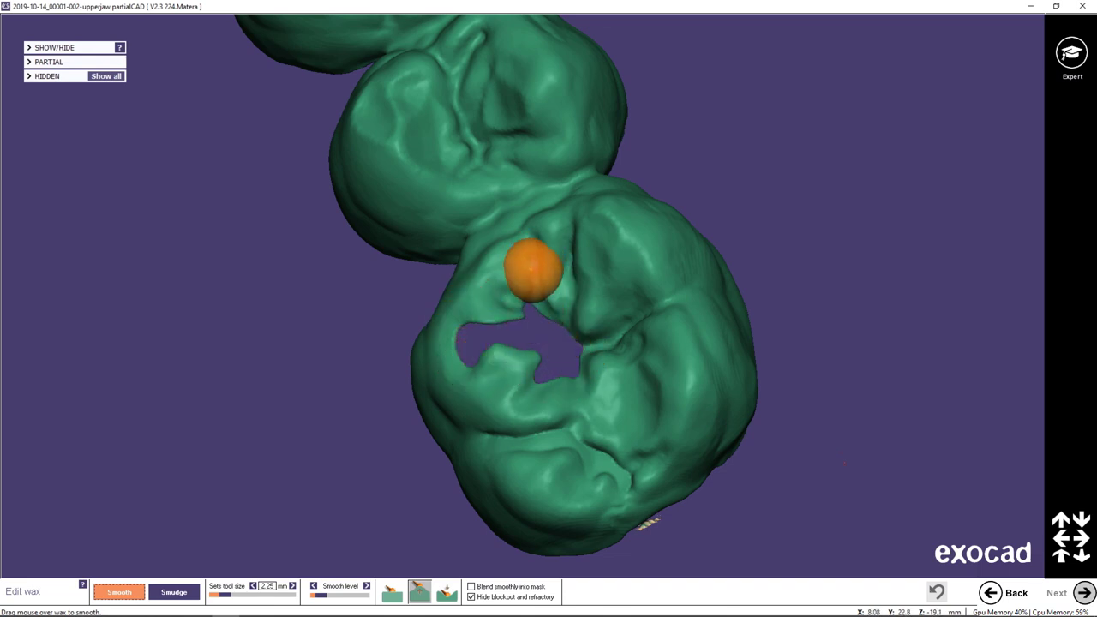
left_click_drag(534, 266, 492, 320)
scroll(311, 343, "down", 6)
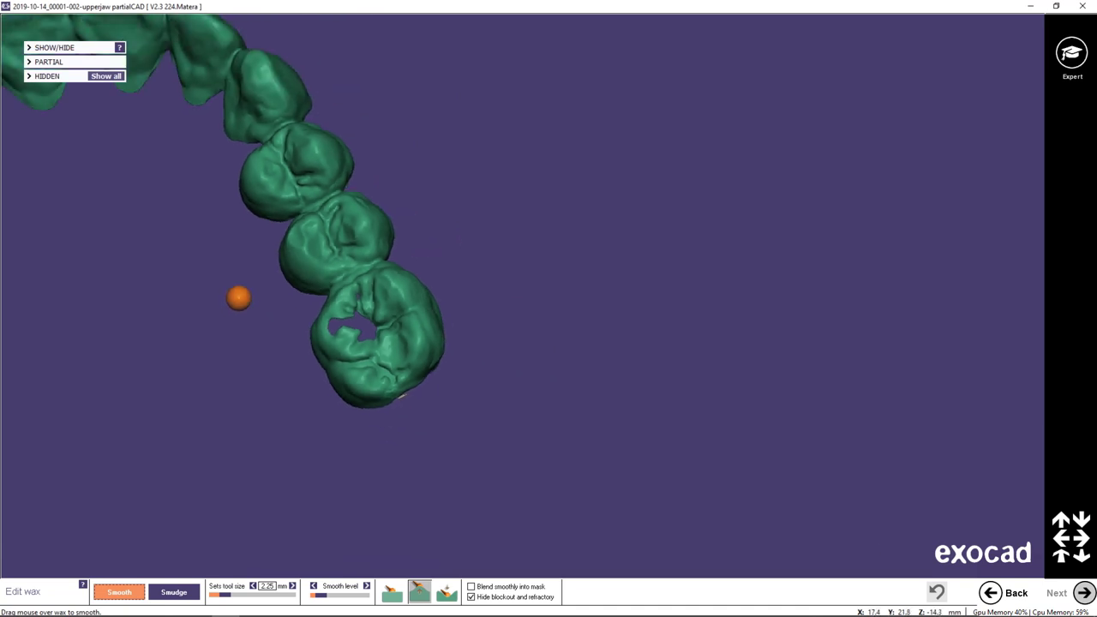
mouse_move(411, 411)
right_mouse_down()
mouse_move(480, 416)
mouse_move(484, 338)
mouse_move(485, 435)
right_mouse_up()
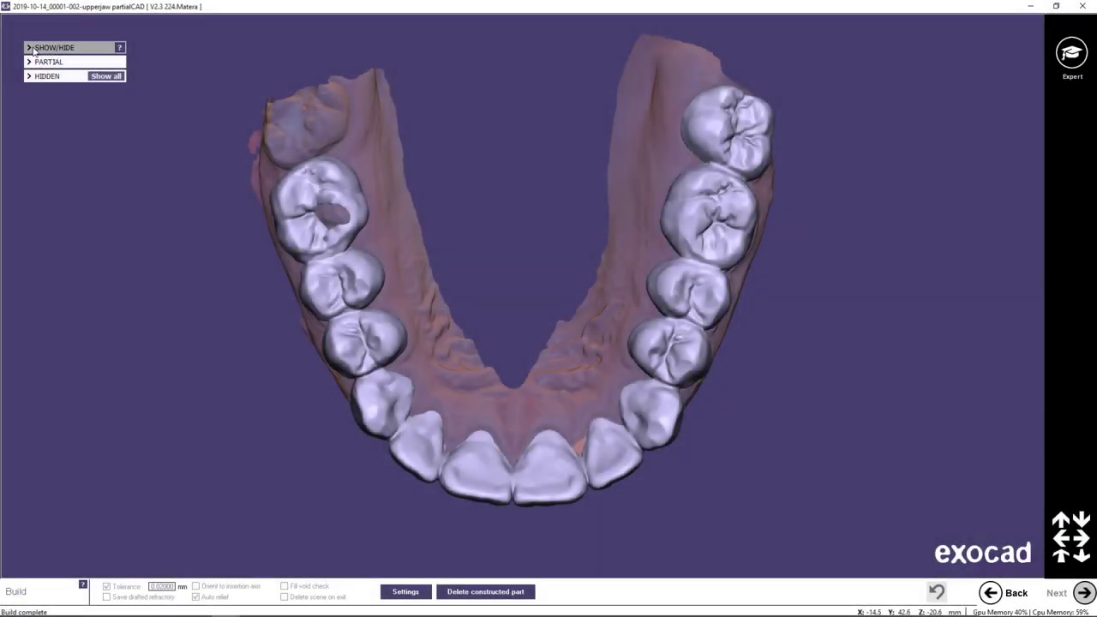
Hide the jaw scan and examine the built snap-on restoration on its own from the front
left_click(31, 48)
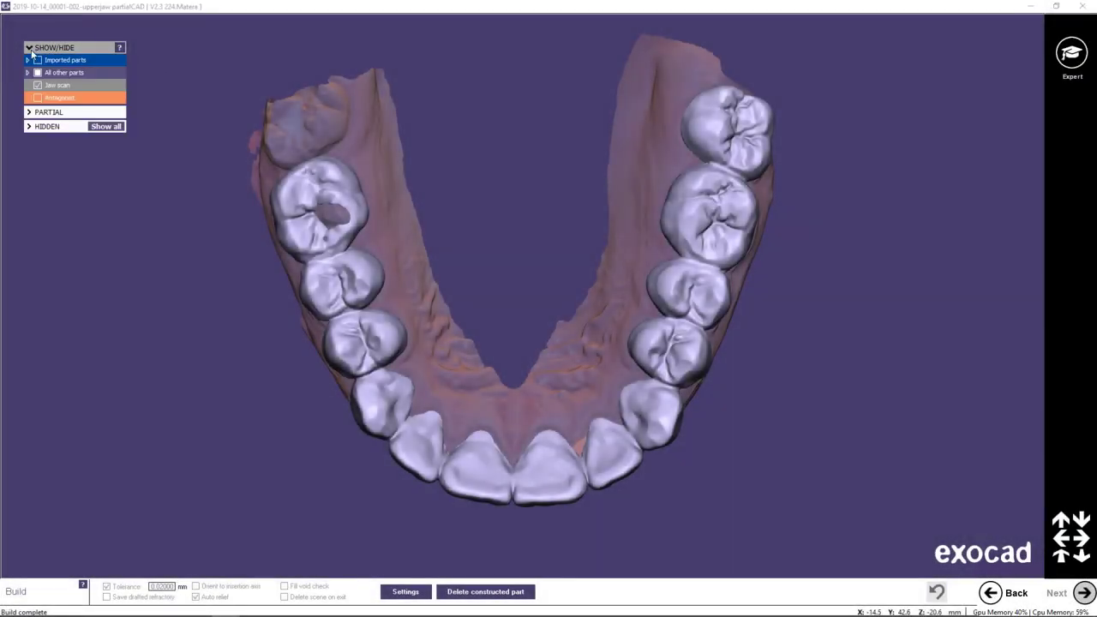
left_click(38, 85)
right_click_drag(521, 425, 521, 418)
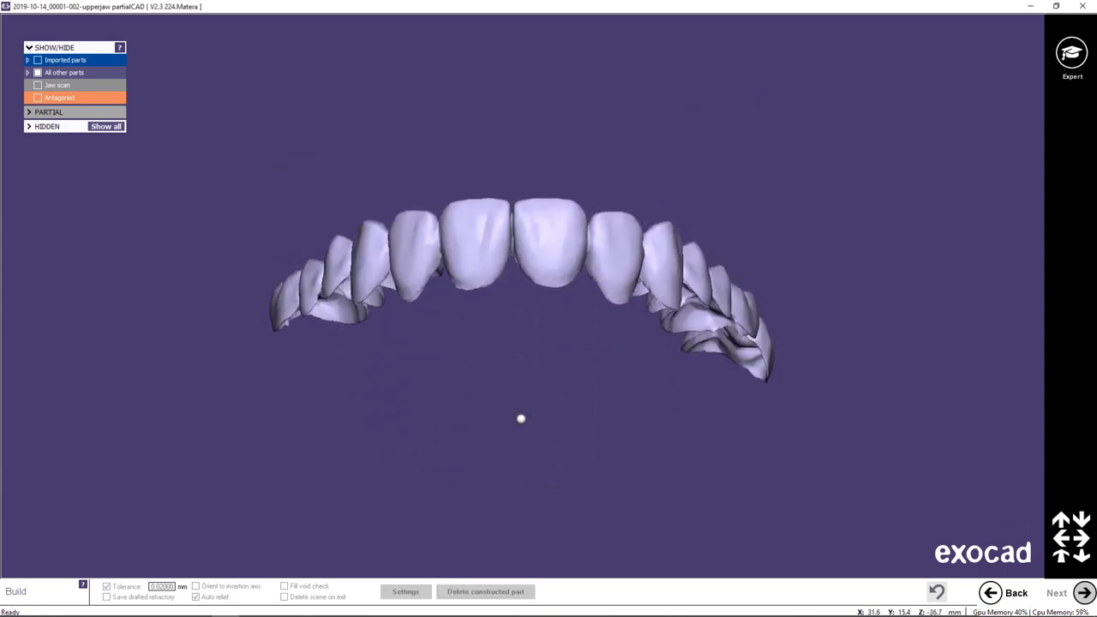